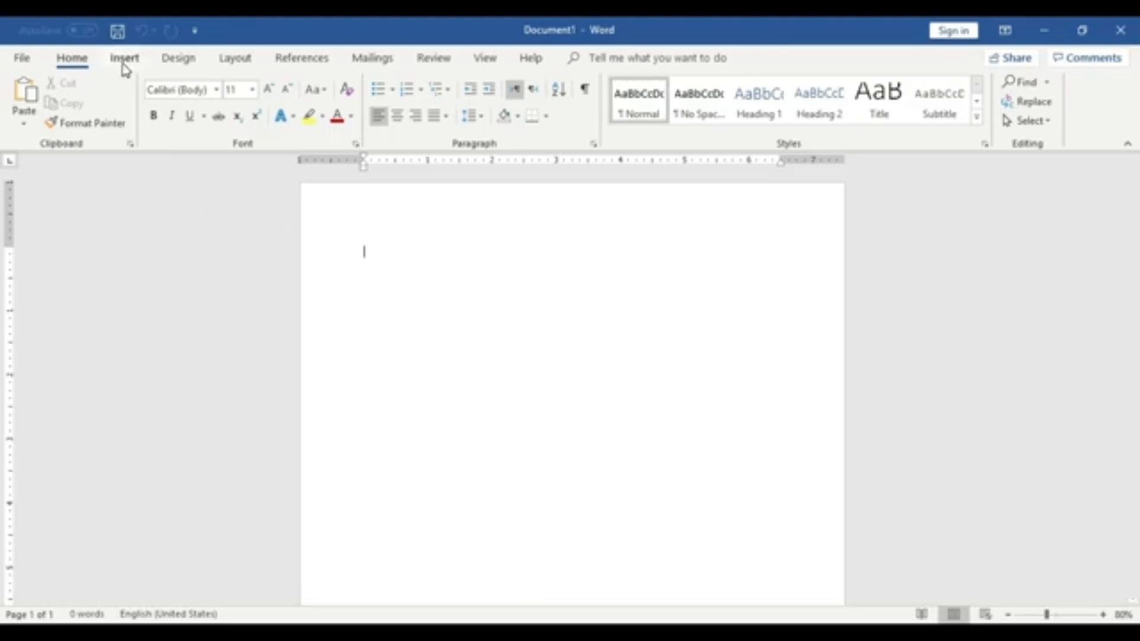
Step: Insert a table with two columns and two rows at the start of the blank page
{"action": "left_click", "coordinate": [123, 59]}
{"action": "left_click", "coordinate": [124, 105]}
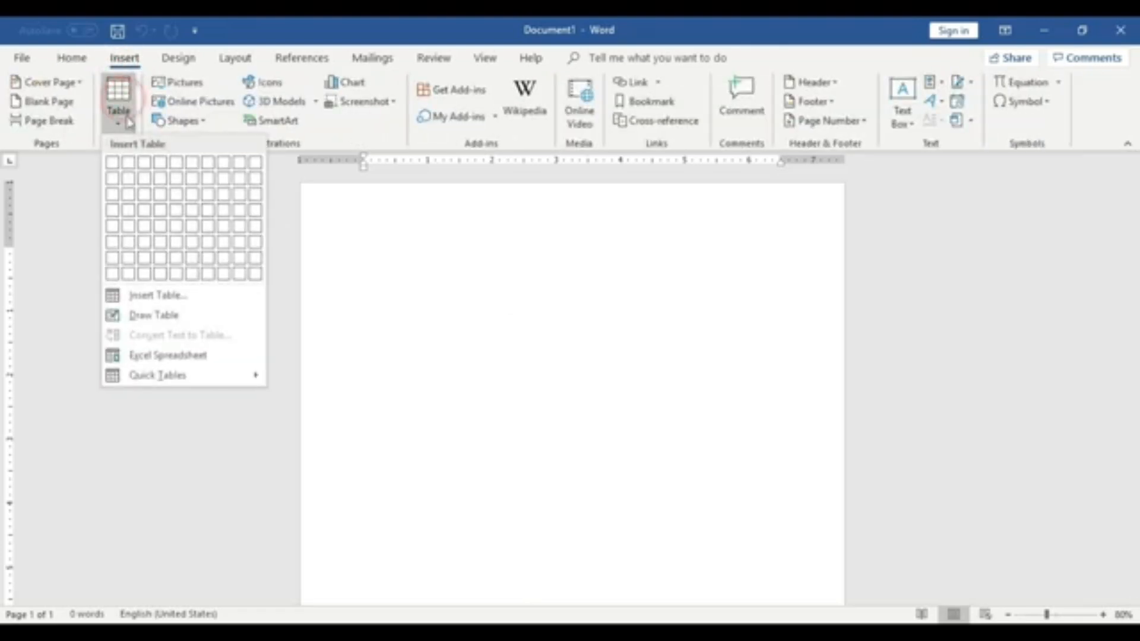
{"action": "left_click", "coordinate": [131, 190]}
{"action": "left_click", "coordinate": [626, 311]}
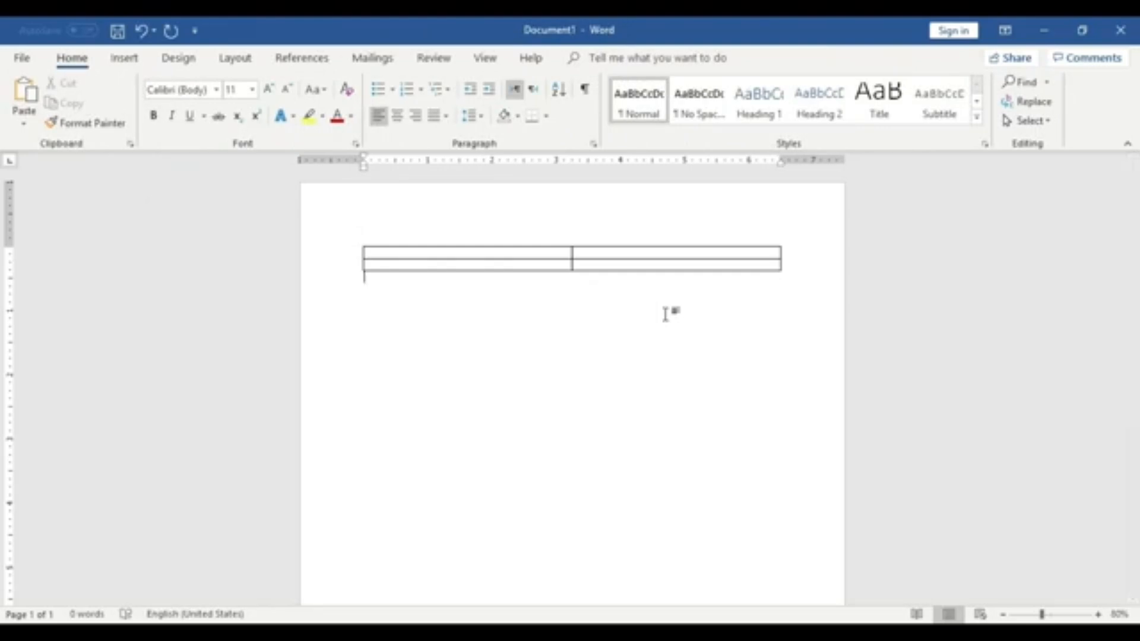
Step: Enlarge the whole table to about 6.8 inches wide and 5.1 inches tall
{"action": "left_click", "coordinate": [358, 241]}
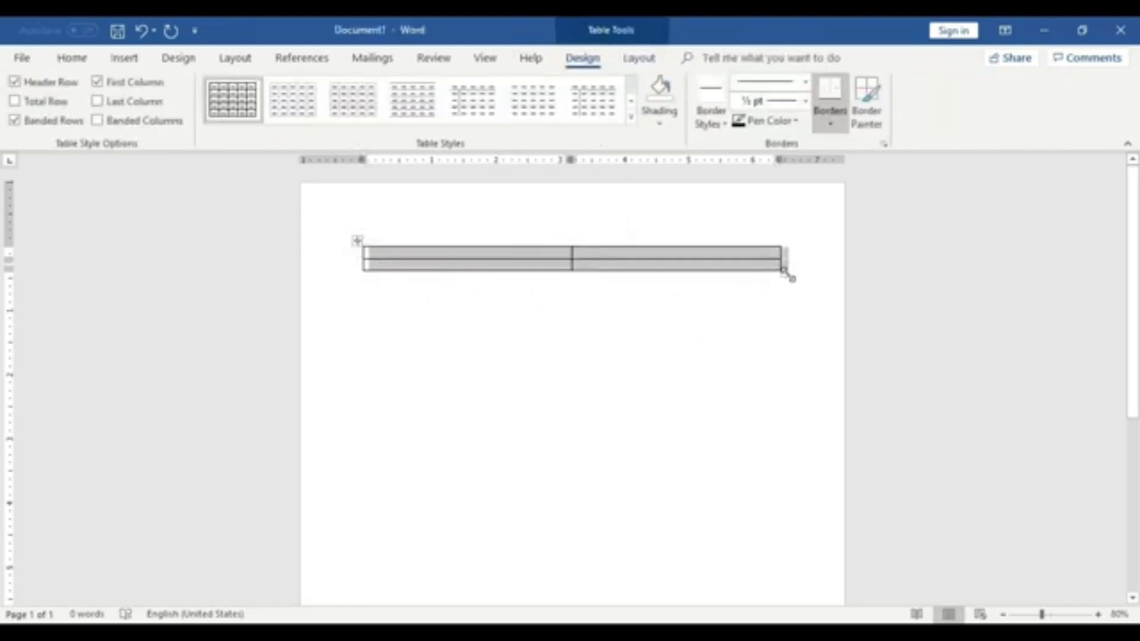
{"action": "left_click", "coordinate": [782, 315]}
{"action": "left_click", "coordinate": [760, 259]}
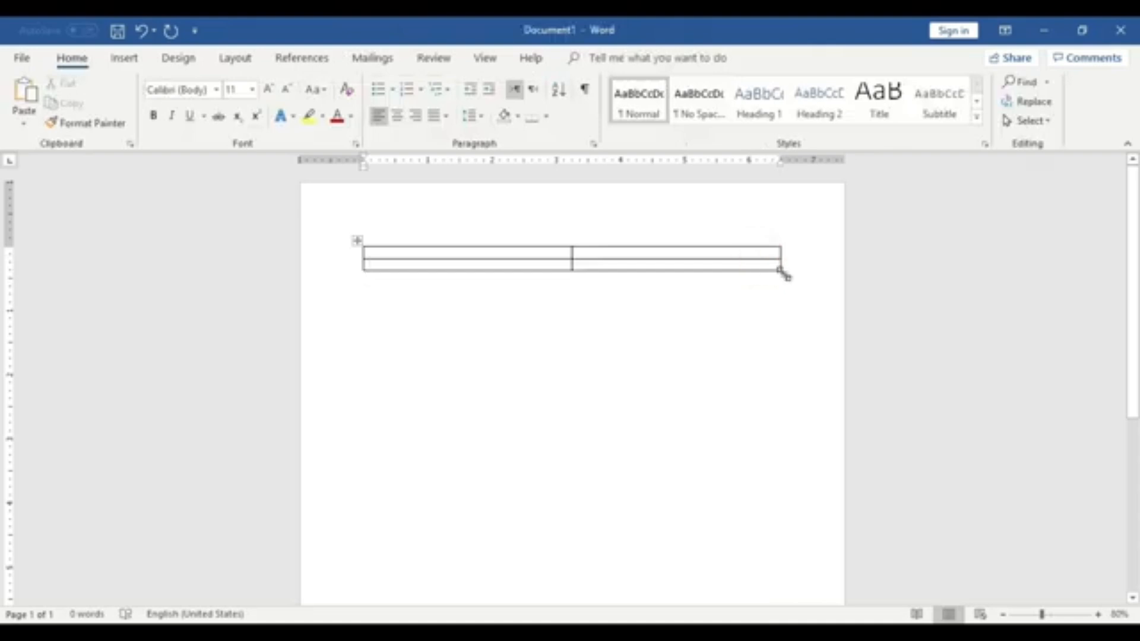
{"action": "left_click_drag", "start_coordinate": [783, 273], "coordinate": [780, 400]}
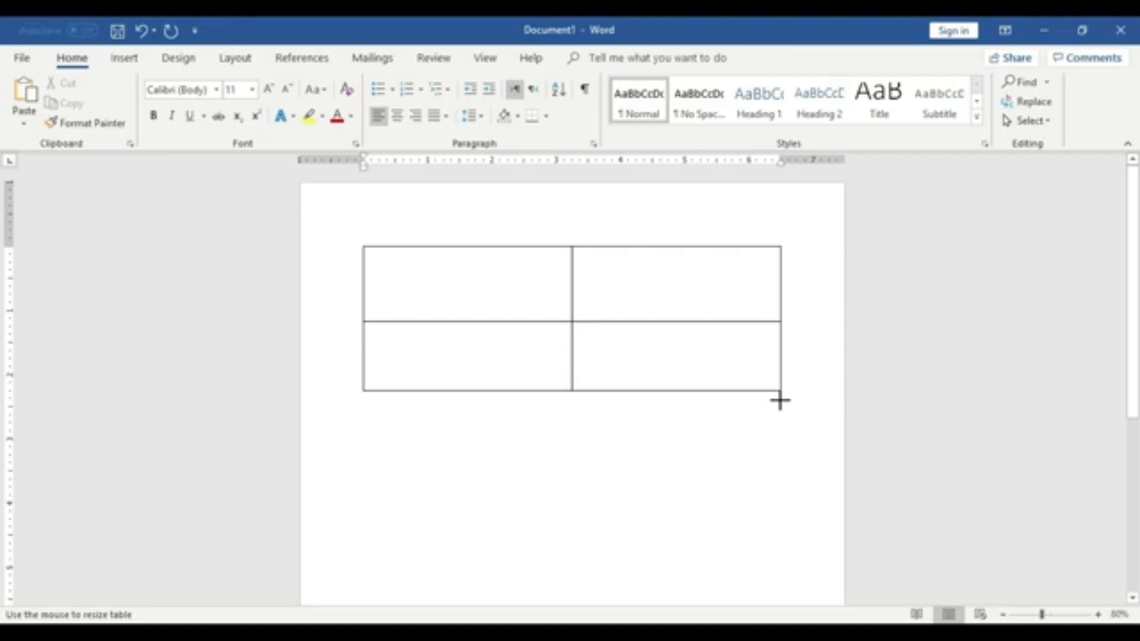
{"action": "left_click_drag", "start_coordinate": [780, 400], "coordinate": [811, 516]}
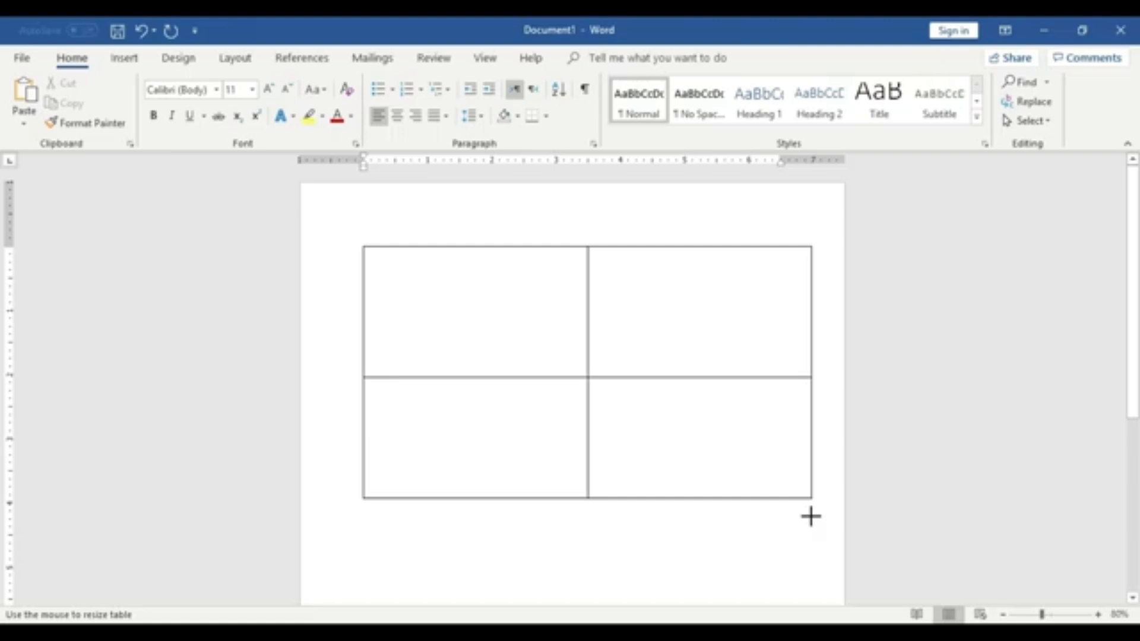
{"action": "left_click_drag", "start_coordinate": [810, 516], "coordinate": [799, 573]}
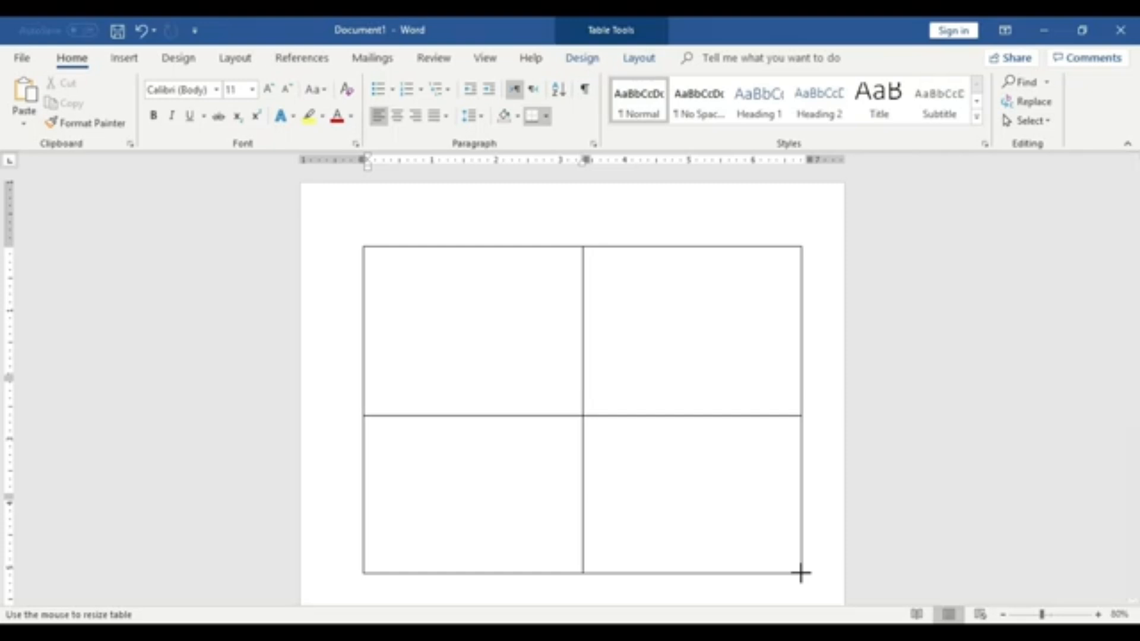
{"action": "left_click_drag", "start_coordinate": [800, 573], "coordinate": [800, 573]}
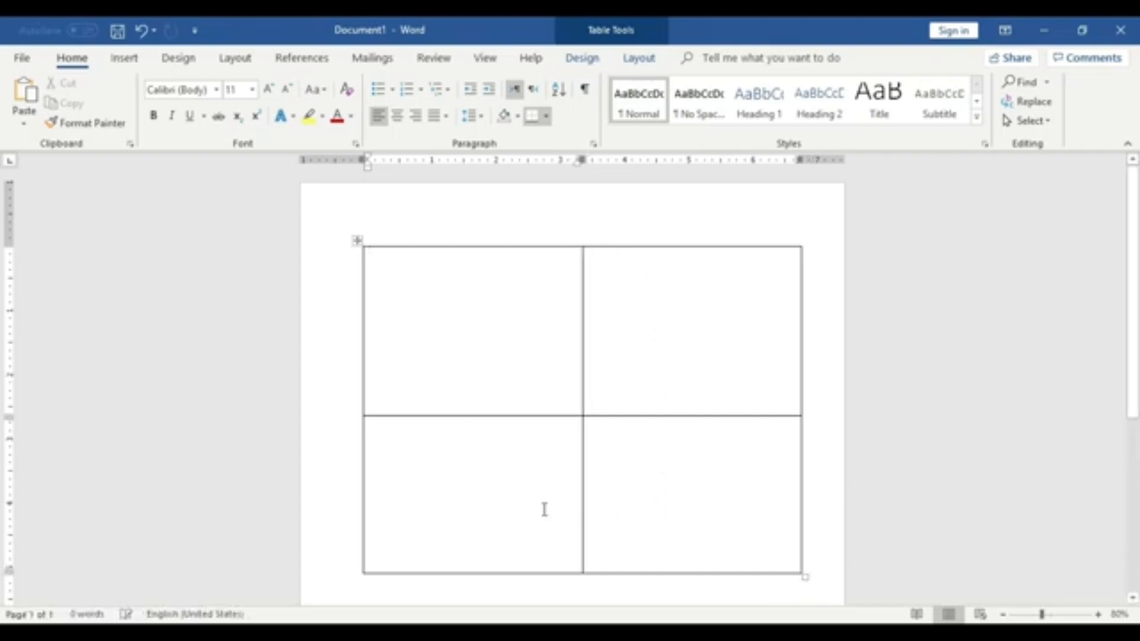
{"action": "scroll", "coordinate": [799, 367], "scroll_direction": "down", "scroll_amount": 3}
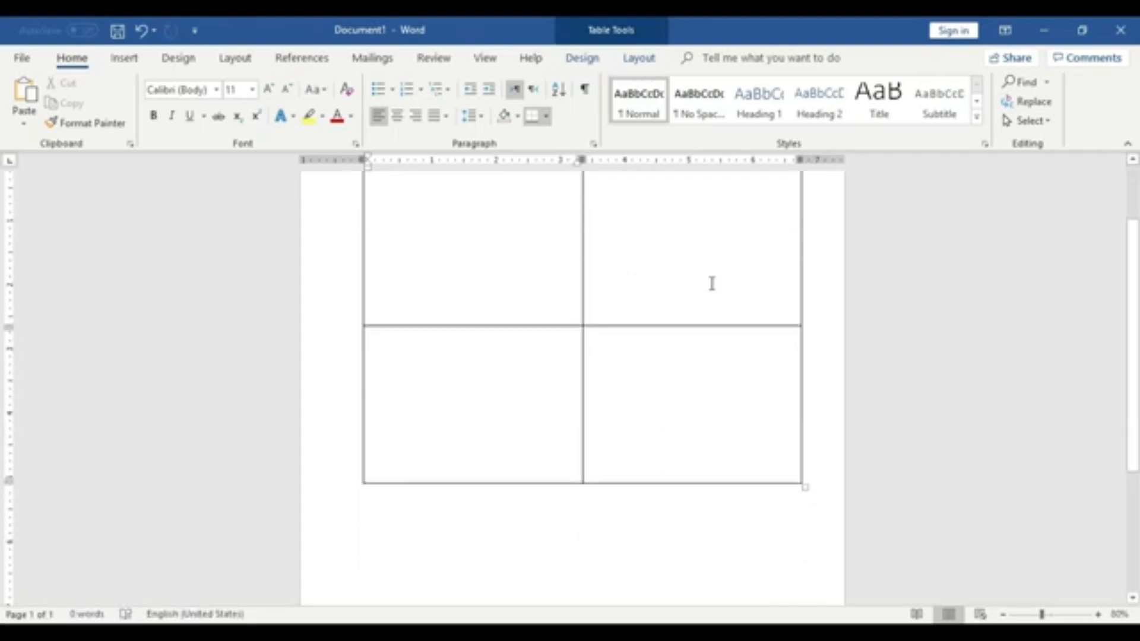
{"action": "scroll", "coordinate": [672, 411], "scroll_direction": "up", "scroll_amount": 3}
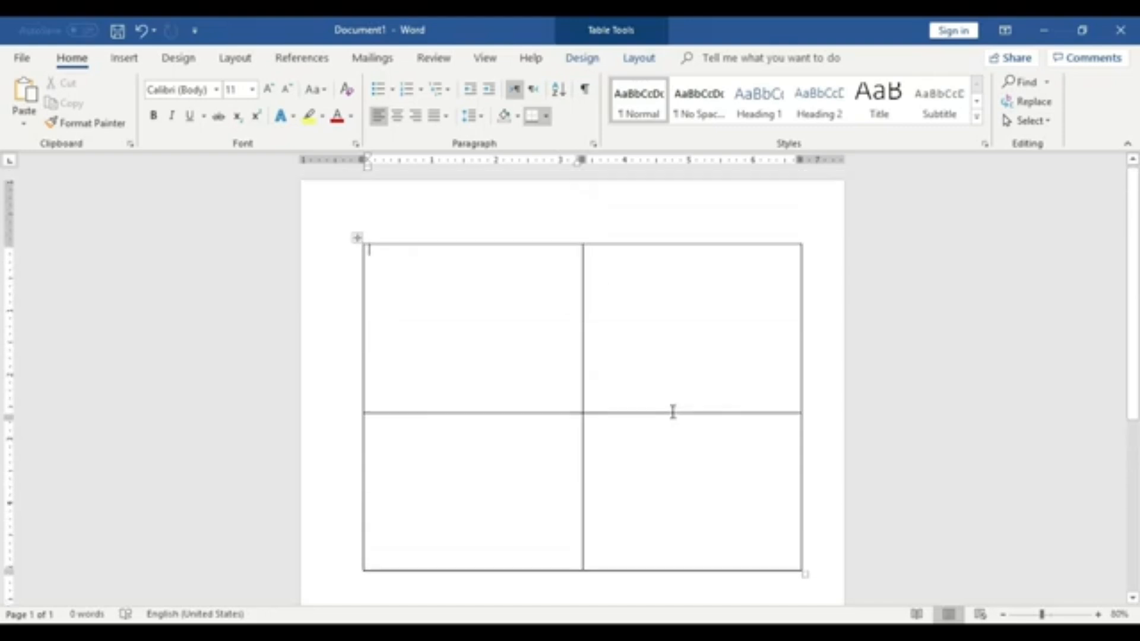
Step: Reduce the first row's height to about 0.5 inch and insert a new row below the second row
{"action": "left_click", "coordinate": [659, 416]}
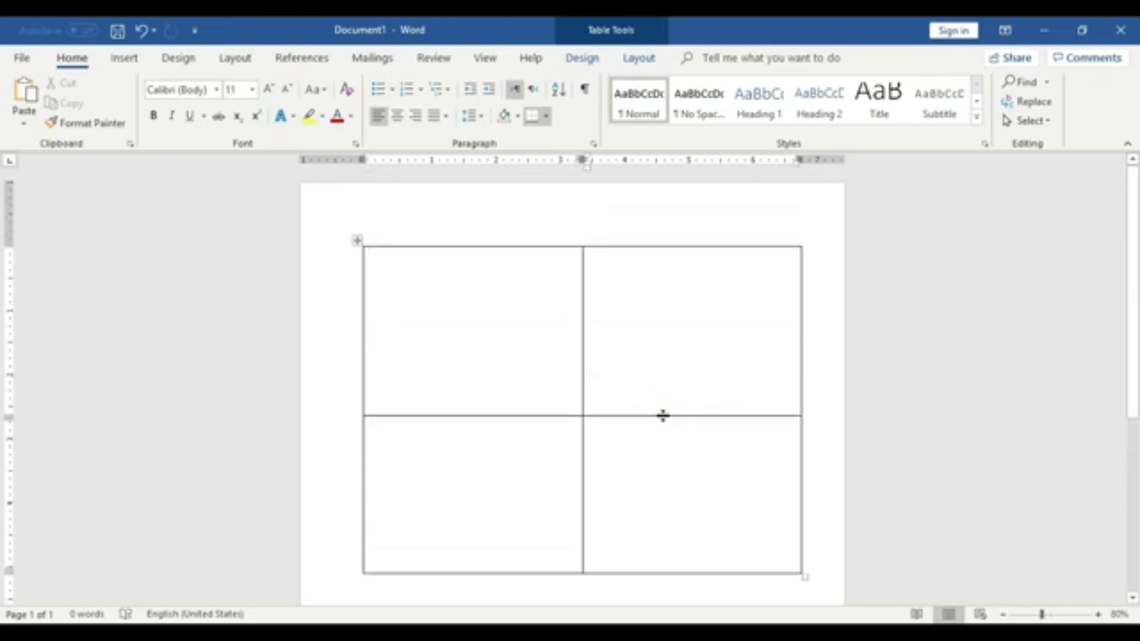
{"action": "left_click_drag", "start_coordinate": [662, 416], "coordinate": [661, 279]}
{"action": "right_click", "coordinate": [659, 341]}
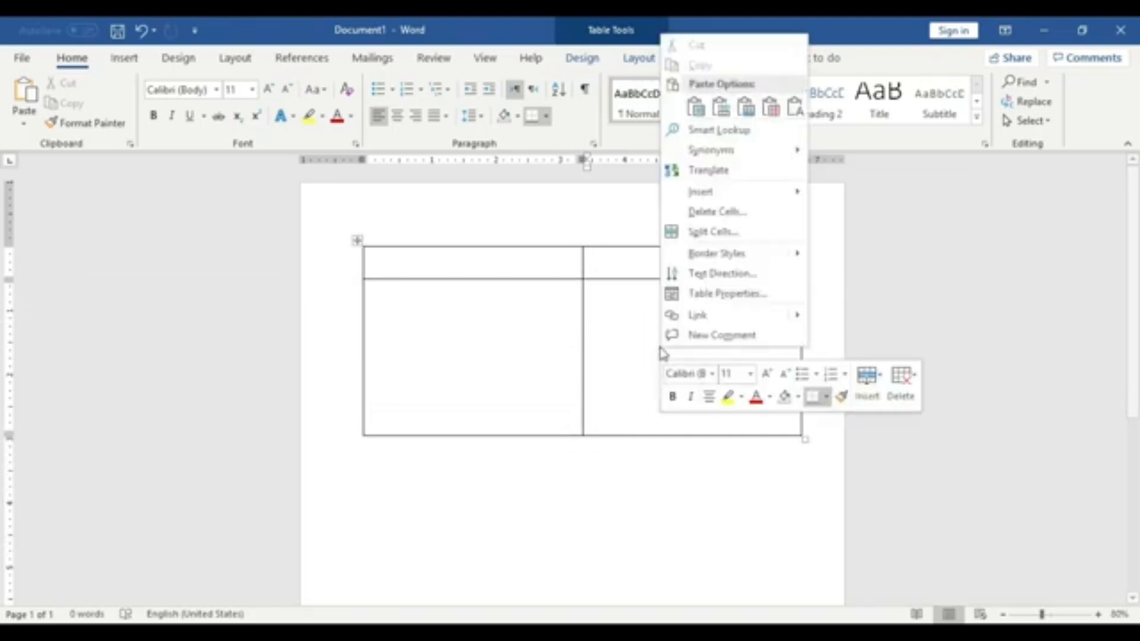
{"action": "left_click", "coordinate": [720, 195]}
{"action": "left_click", "coordinate": [878, 253]}
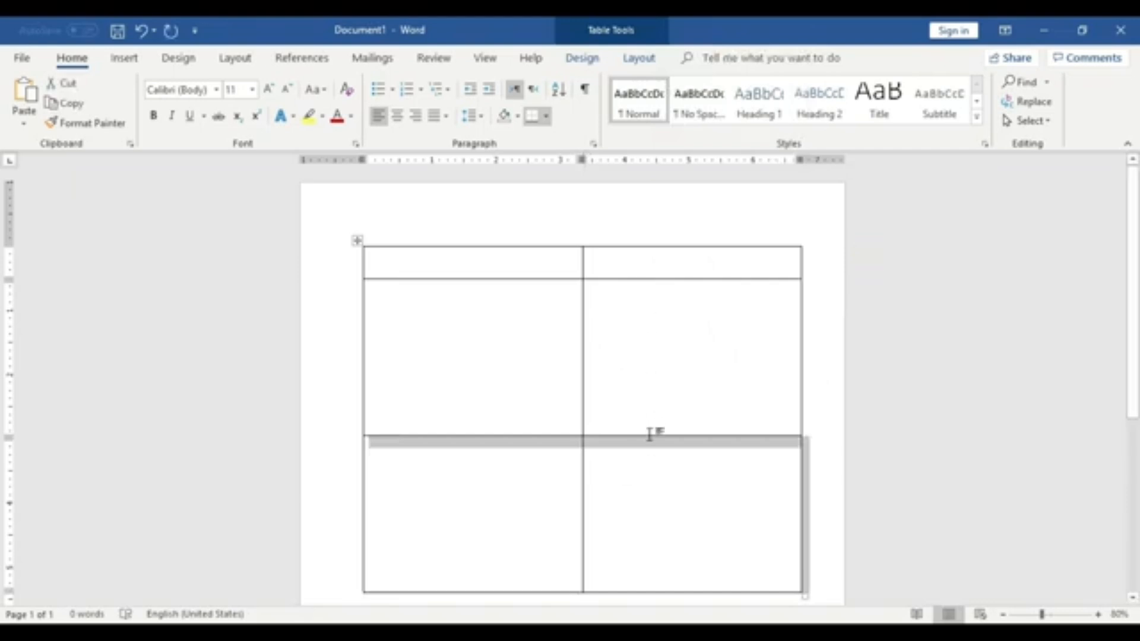
{"action": "left_click", "coordinate": [721, 524]}
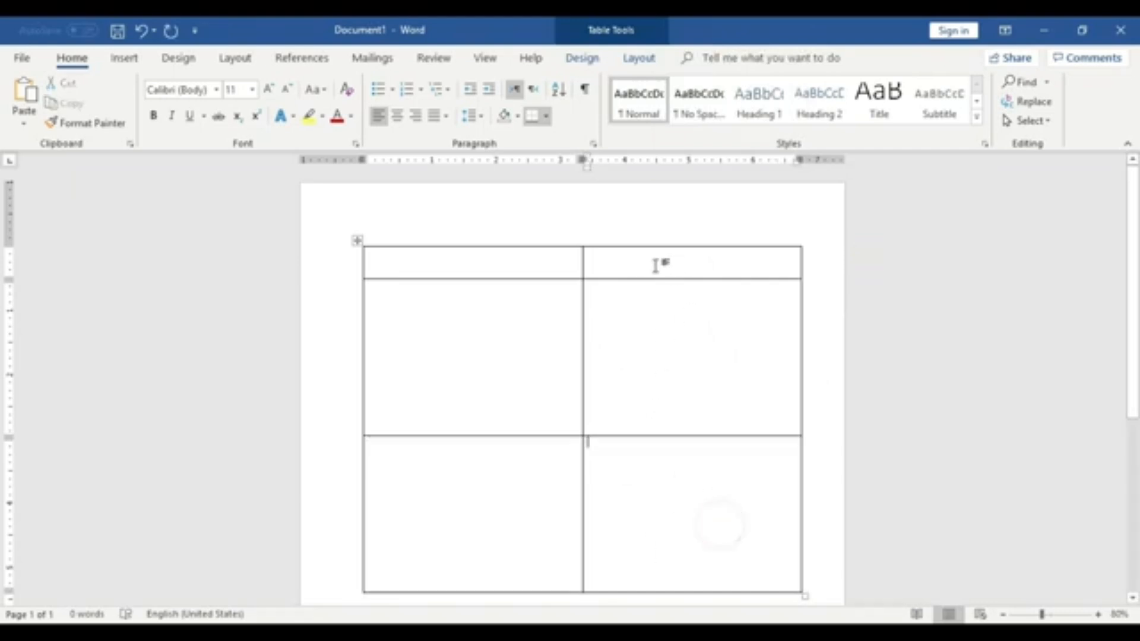
Step: Reduce the second row's height to about 0.7 inch and insert a new row below the first row
{"action": "left_click_drag", "start_coordinate": [607, 438], "coordinate": [613, 321]}
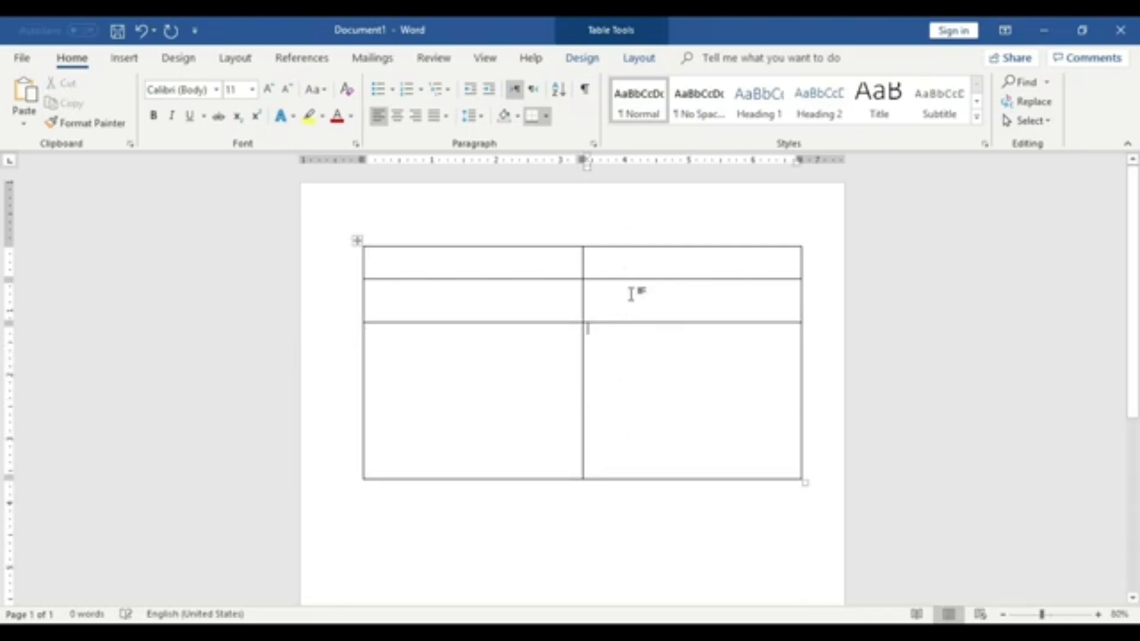
{"action": "right_click", "coordinate": [640, 268]}
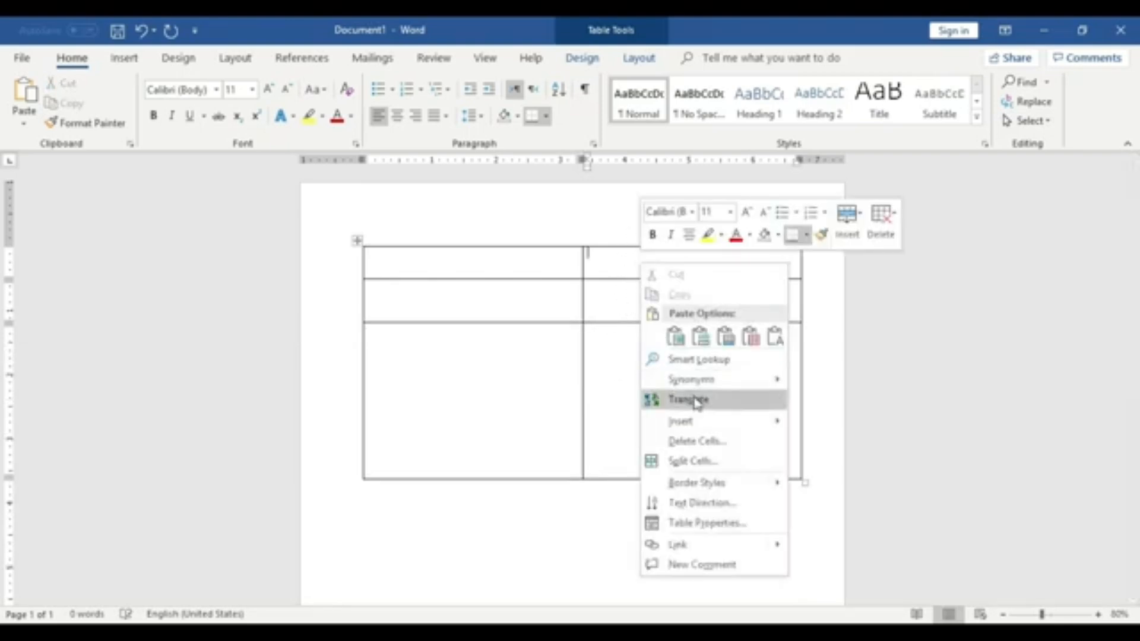
{"action": "left_click", "coordinate": [856, 479]}
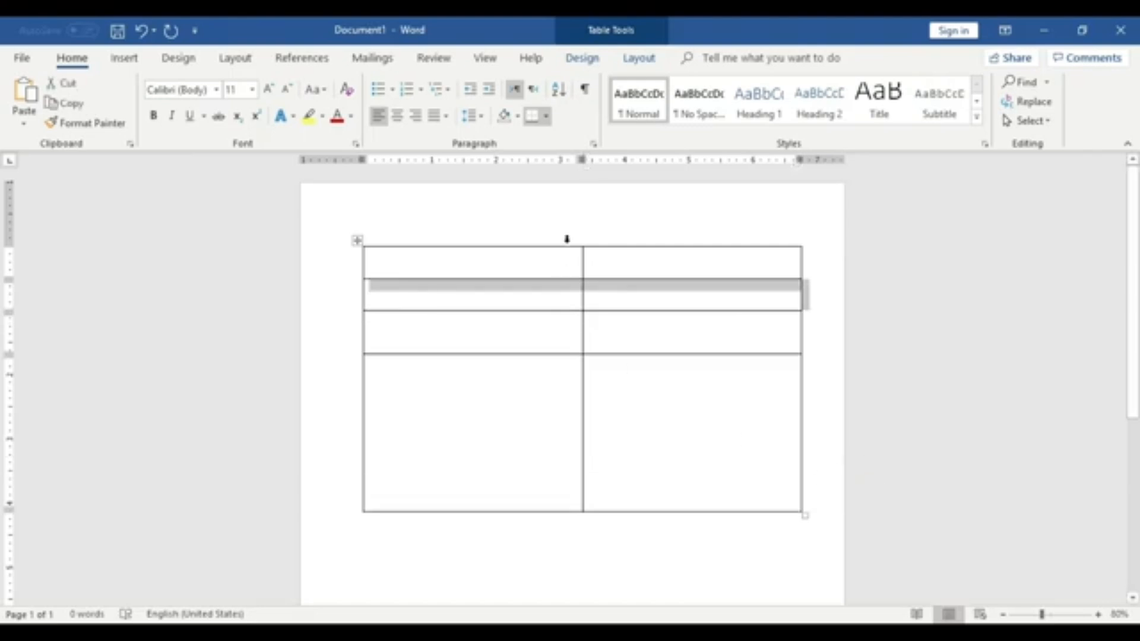
{"action": "left_click", "coordinate": [646, 249]}
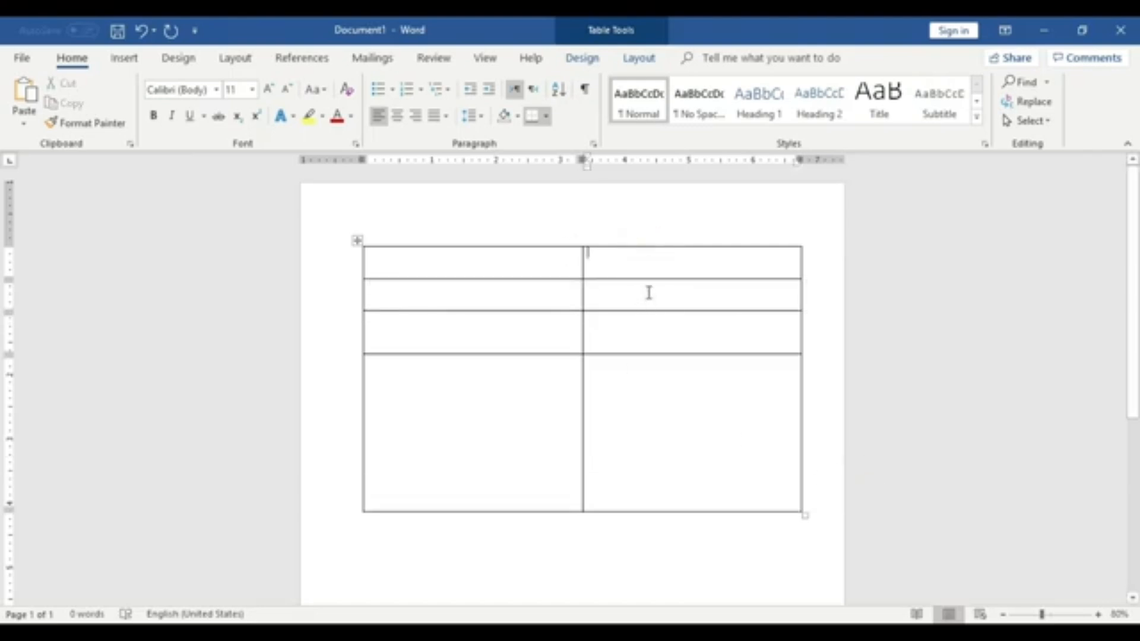
{"action": "left_click", "coordinate": [646, 249]}
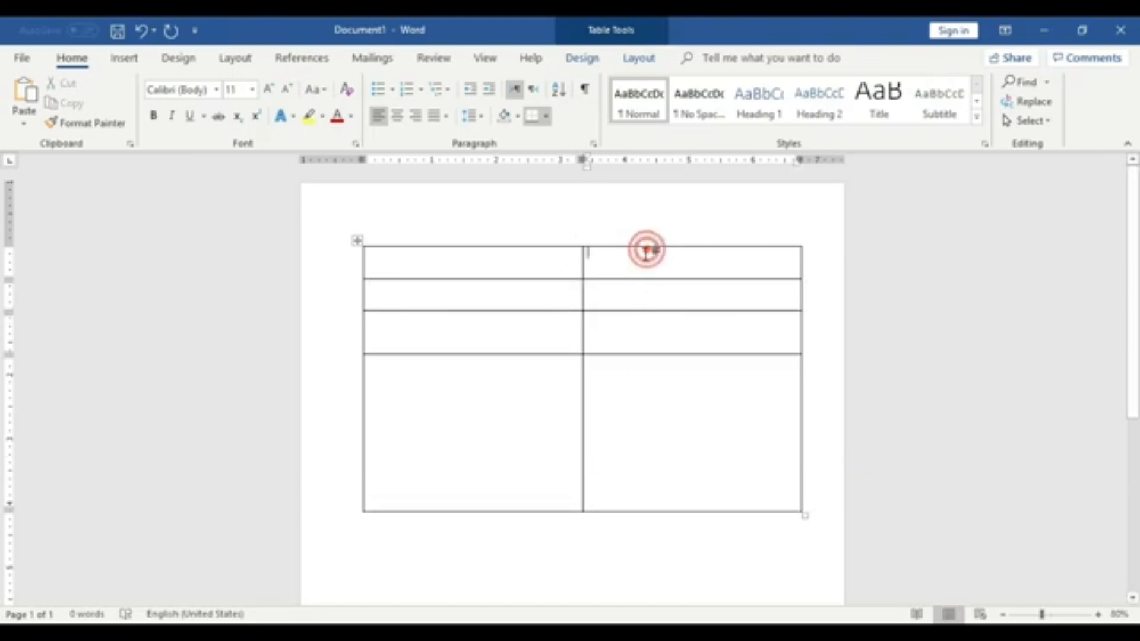
Step: Insert another row below the third row of the table
{"action": "left_click", "coordinate": [663, 333]}
{"action": "left_click", "coordinate": [694, 403]}
{"action": "right_click", "coordinate": [655, 337]}
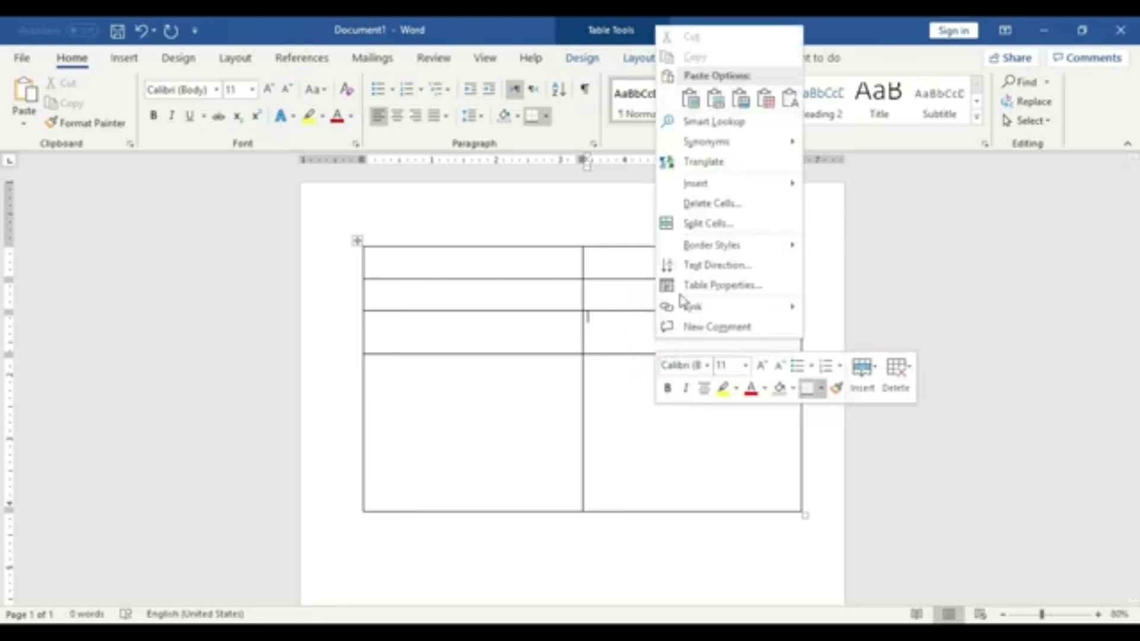
{"action": "left_click", "coordinate": [694, 183]}
{"action": "left_click", "coordinate": [845, 246]}
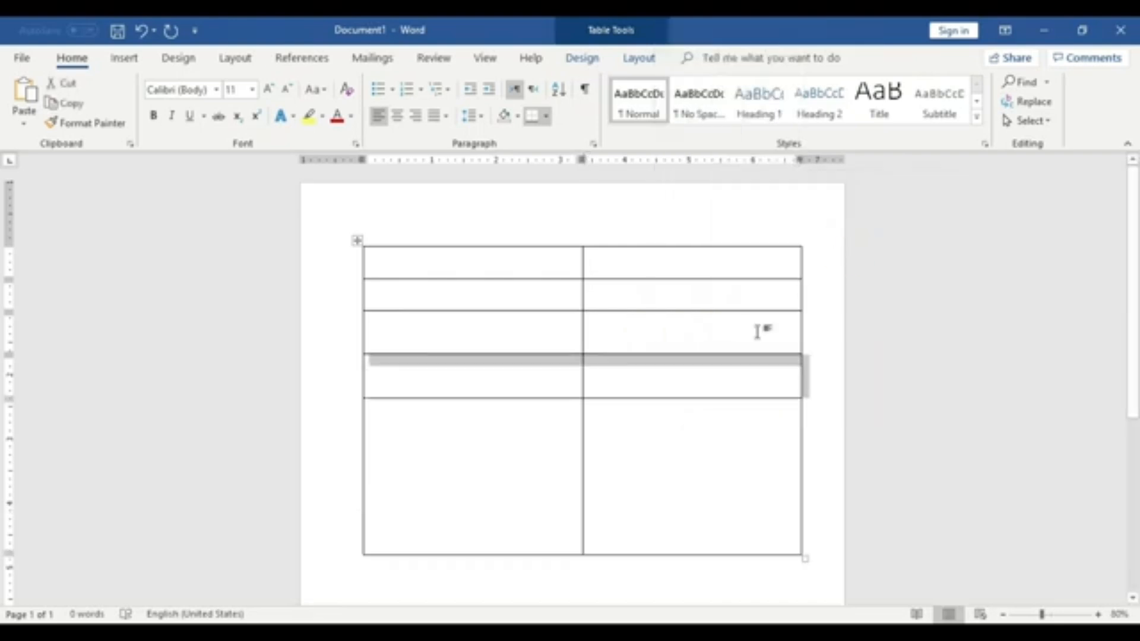
{"action": "left_click", "coordinate": [671, 381]}
{"action": "left_click", "coordinate": [677, 453]}
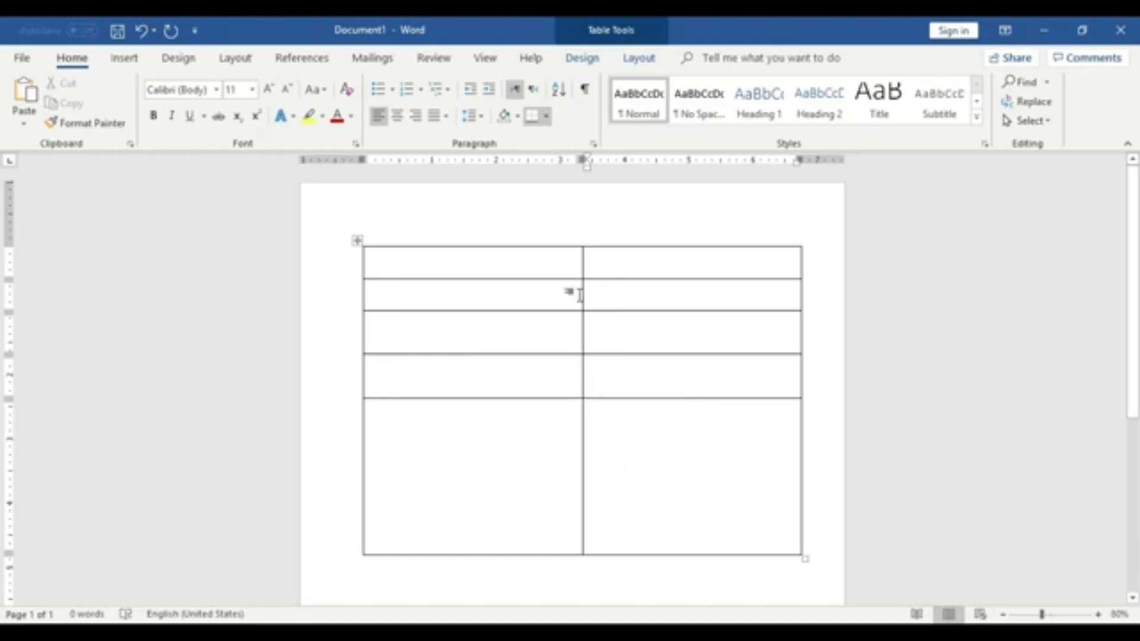
Step: Widen the first column to about 5.4 inches and shrink the second, fourth and fifth rows to one text line each
{"action": "left_click_drag", "start_coordinate": [581, 295], "coordinate": [712, 305]}
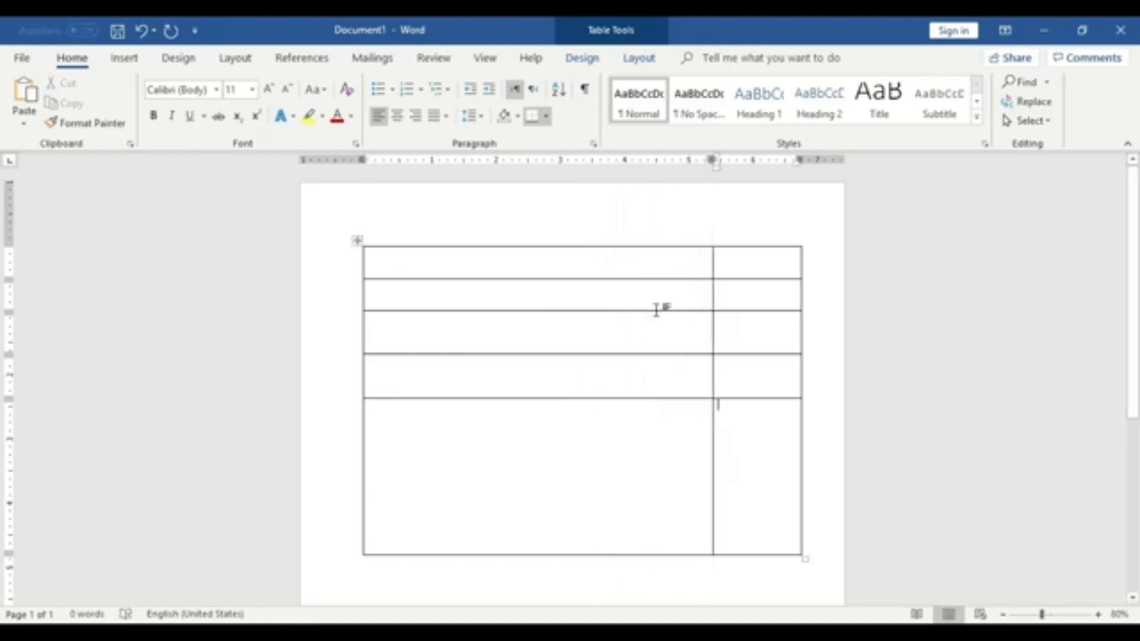
{"action": "left_click_drag", "start_coordinate": [572, 397], "coordinate": [572, 375]}
{"action": "left_click_drag", "start_coordinate": [550, 311], "coordinate": [549, 290]}
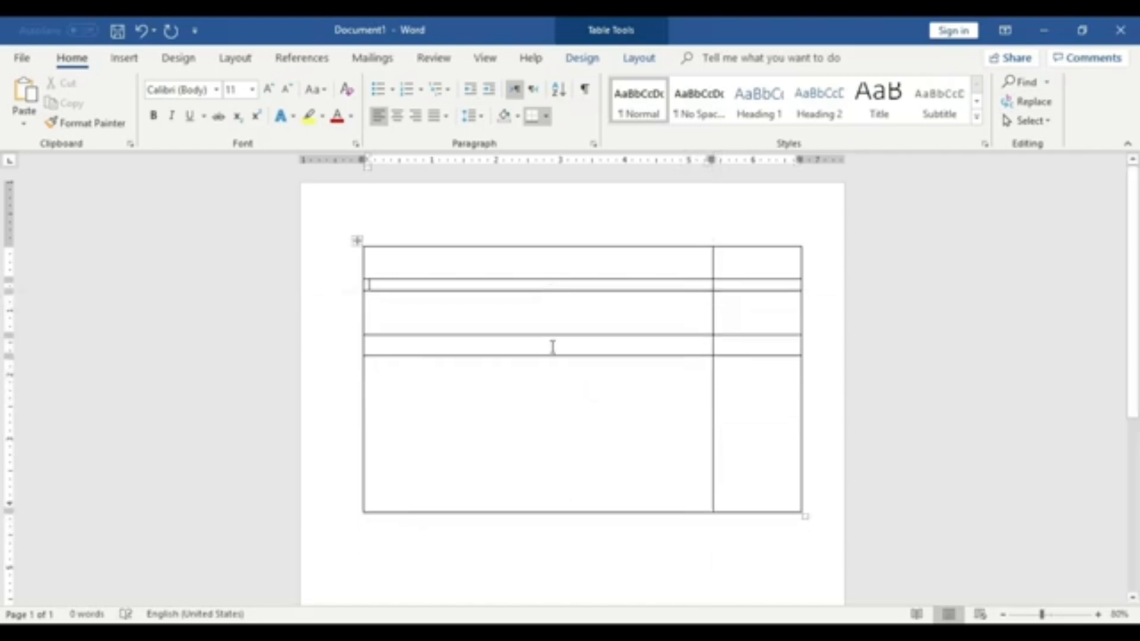
{"action": "left_click_drag", "start_coordinate": [552, 357], "coordinate": [554, 347]}
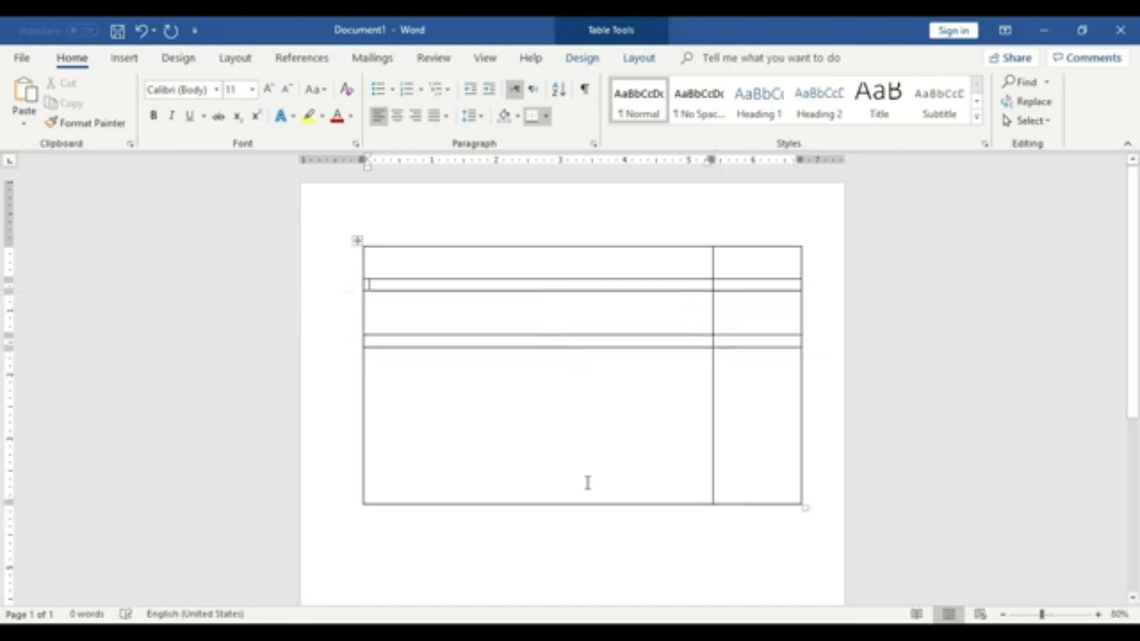
{"action": "left_click_drag", "start_coordinate": [592, 503], "coordinate": [597, 359]}
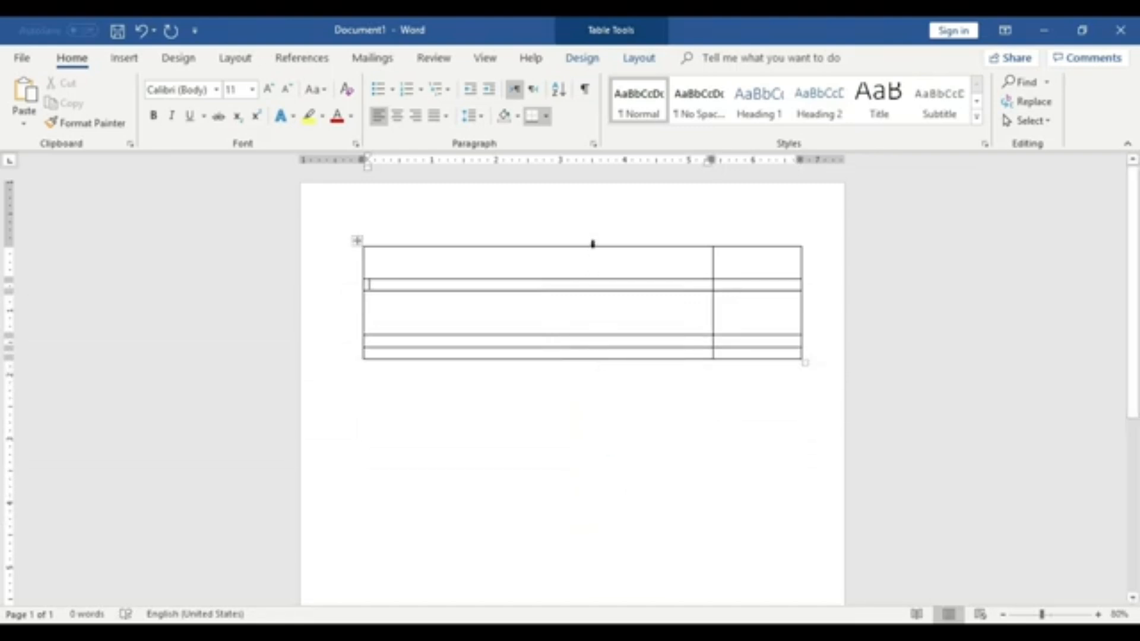
Step: Select the whole table and cut it from the page
{"action": "left_click", "coordinate": [357, 240]}
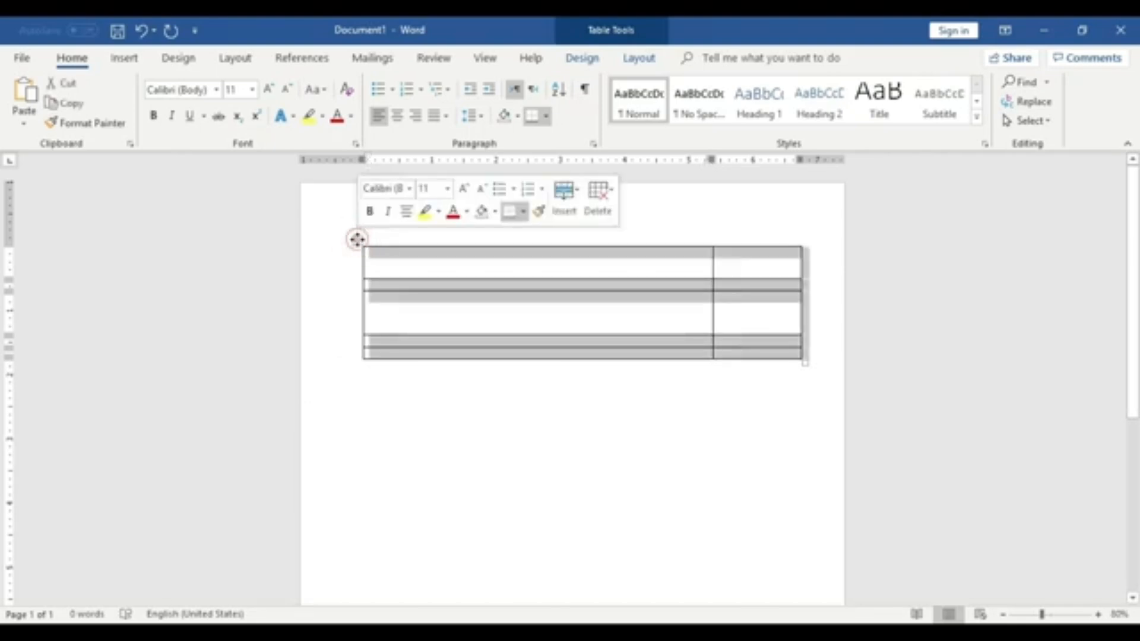
{"action": "right_click", "coordinate": [356, 240]}
{"action": "left_click", "coordinate": [383, 251]}
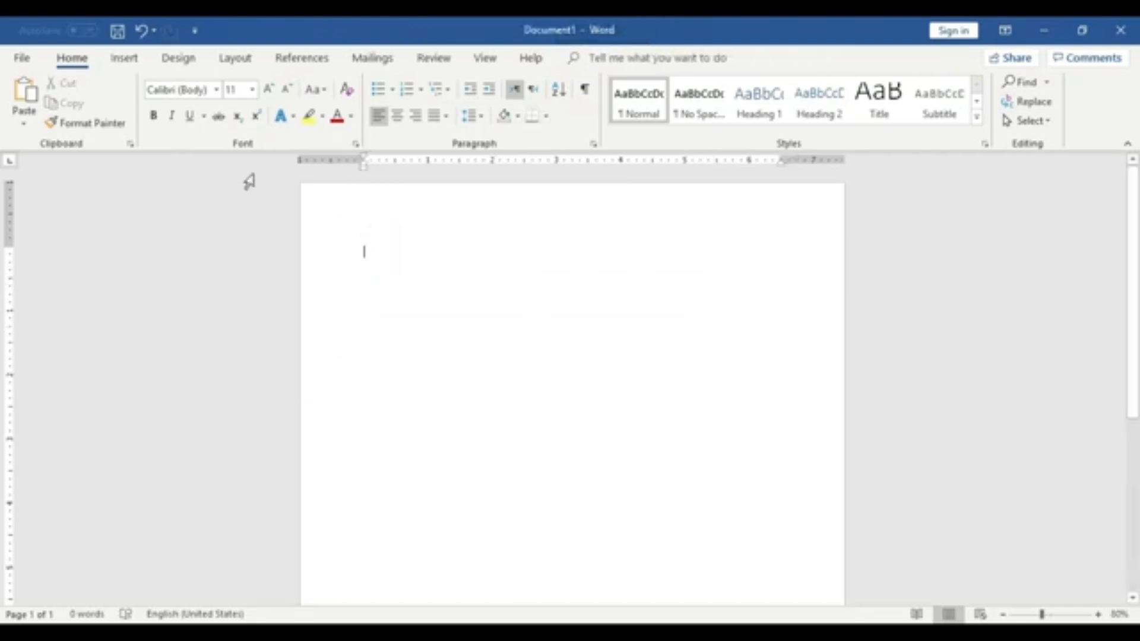
Step: Insert a new table with two columns and two rows on the emptied page
{"action": "left_click", "coordinate": [126, 59]}
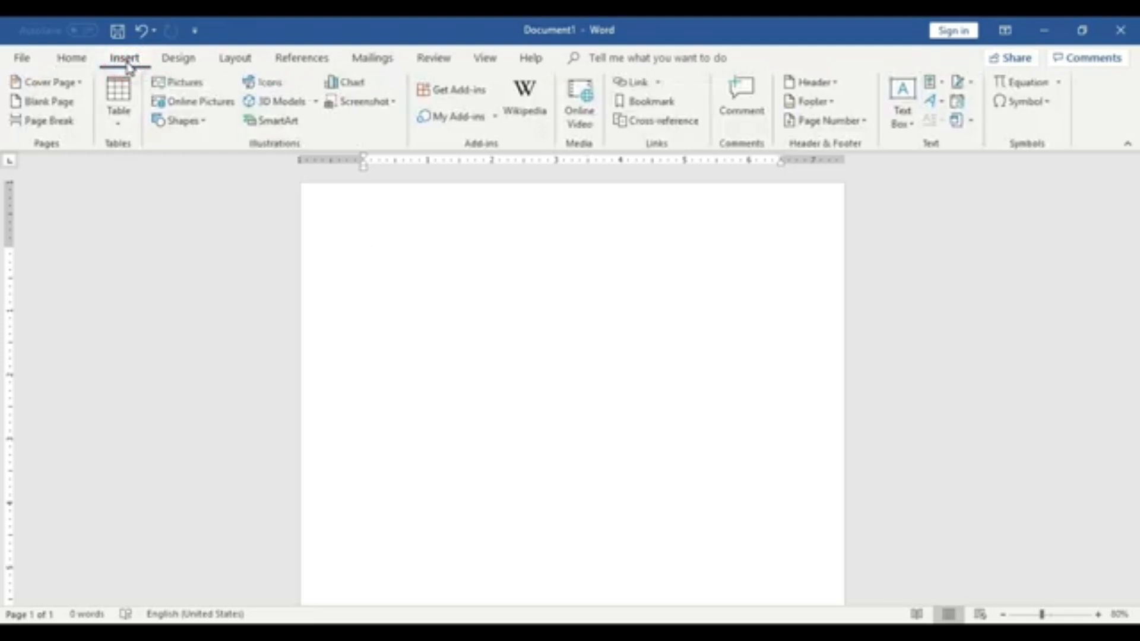
{"action": "left_click", "coordinate": [118, 98]}
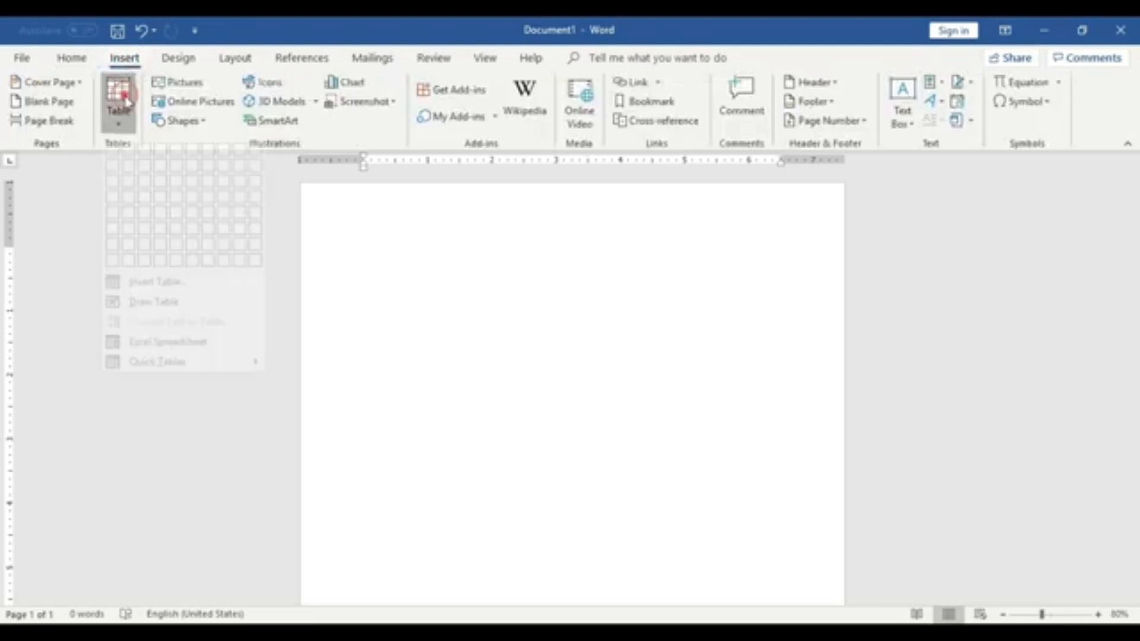
{"action": "left_click", "coordinate": [132, 183]}
{"action": "left_click", "coordinate": [636, 390]}
Step: Enlarge the new table to about 6 inches wide and 3.7 inches tall
{"action": "left_click", "coordinate": [774, 264]}
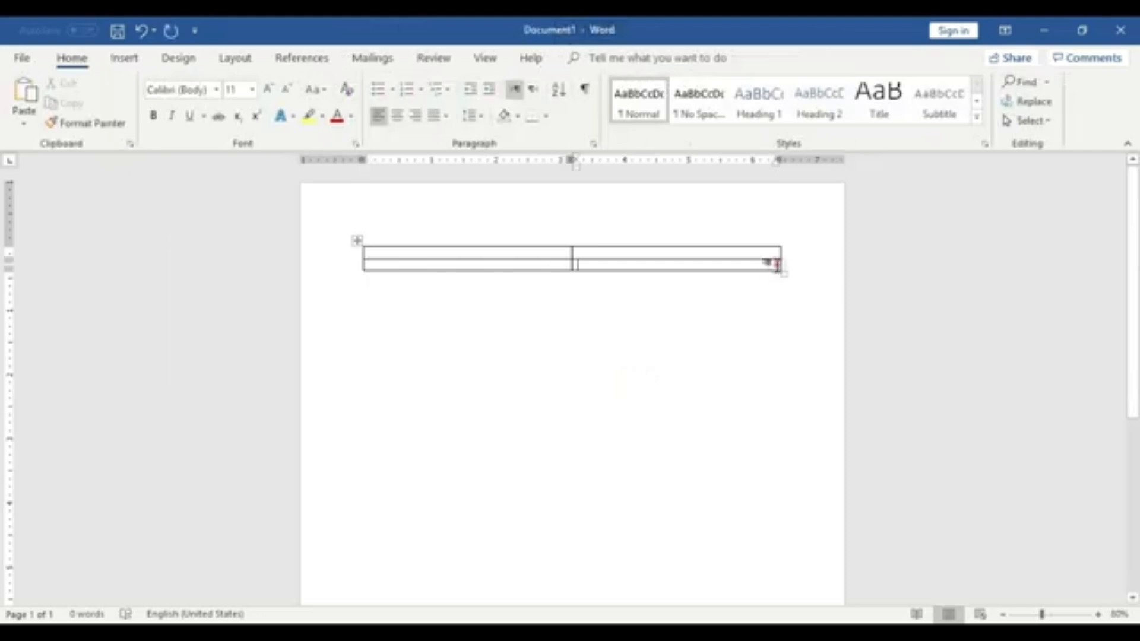
{"action": "left_click_drag", "start_coordinate": [782, 274], "coordinate": [747, 480]}
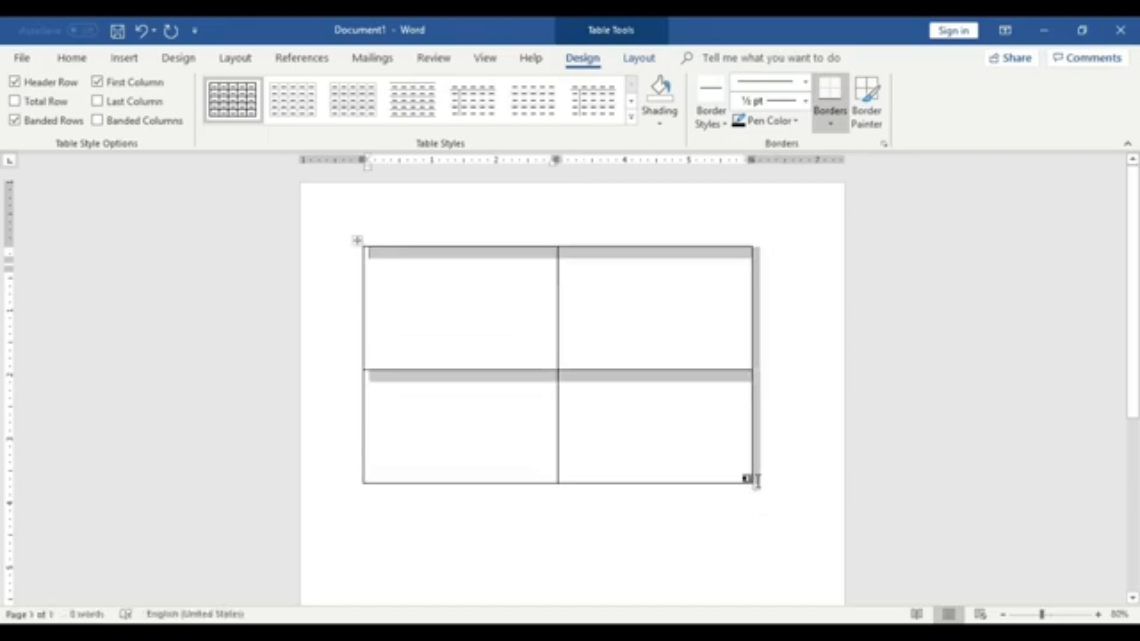
{"action": "left_click", "coordinate": [758, 348]}
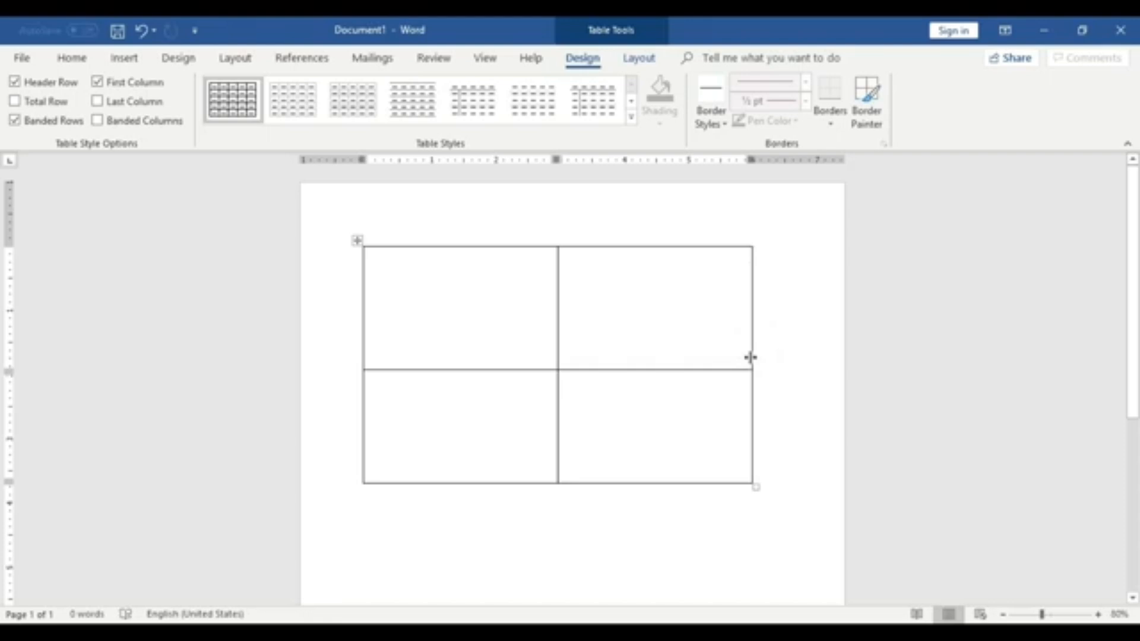
Step: Extend the second column outward for a table width of about 7.1 inches, and narrow the first column to about 1.2 inches
{"action": "left_click_drag", "start_coordinate": [751, 357], "coordinate": [822, 356]}
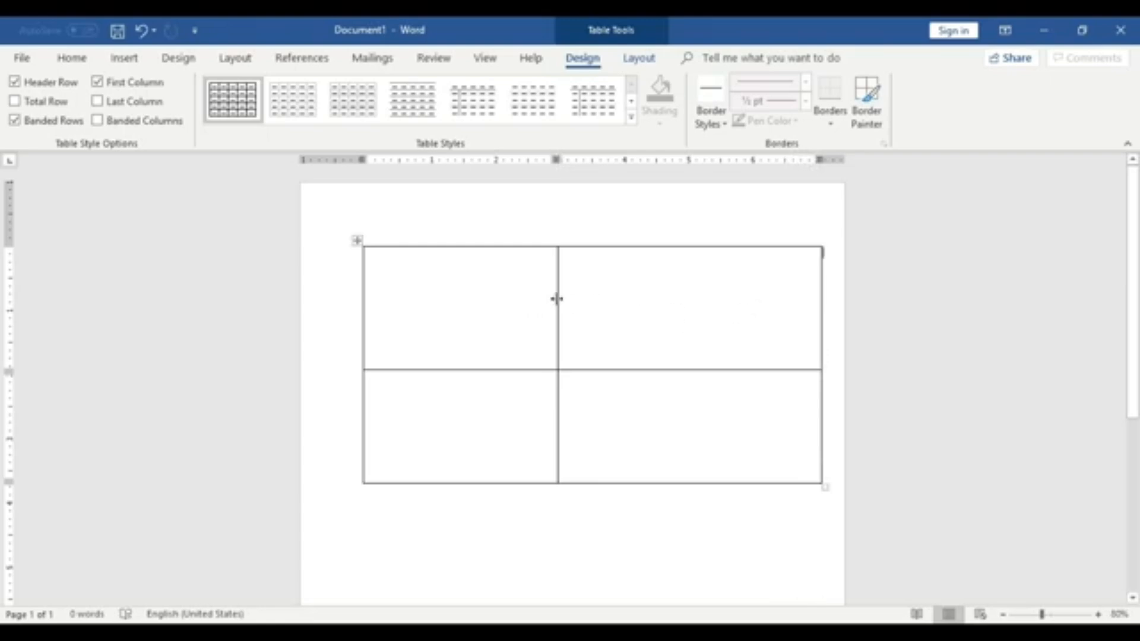
{"action": "left_click_drag", "start_coordinate": [557, 298], "coordinate": [443, 301]}
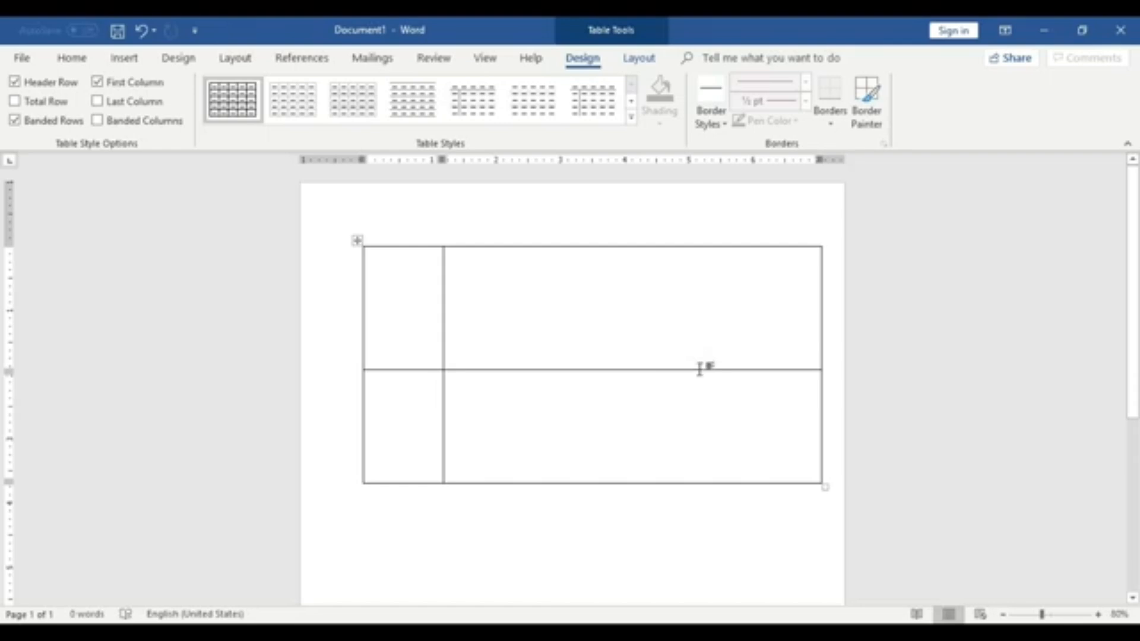
Step: Reduce the first row to about 0.7 inches tall and insert another row below the second row
{"action": "left_click_drag", "start_coordinate": [698, 371], "coordinate": [697, 291]}
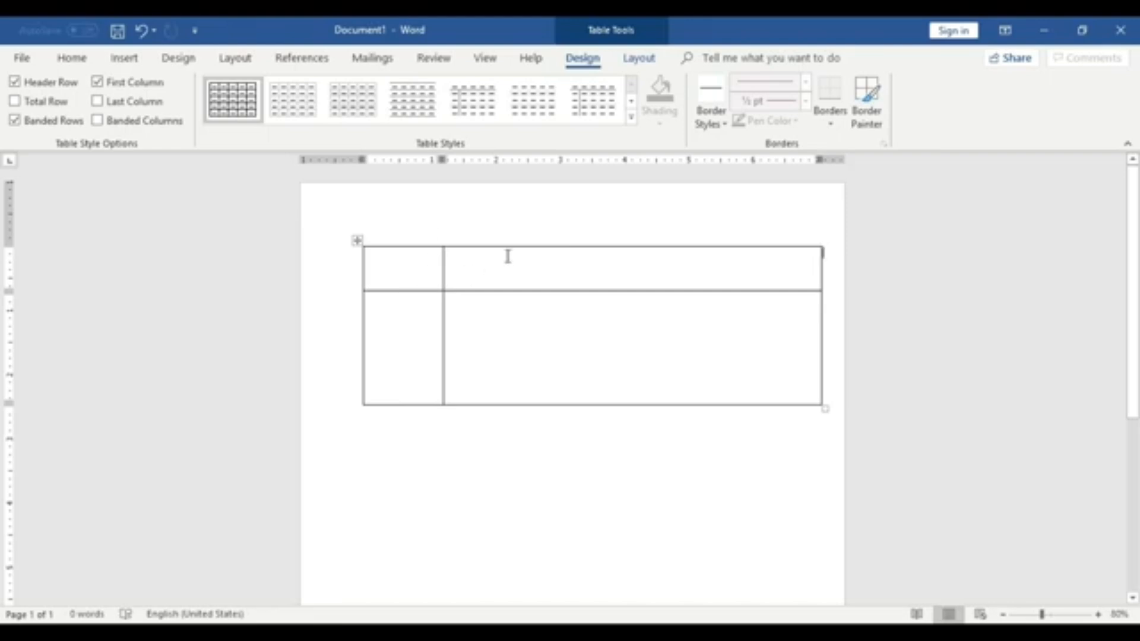
{"action": "right_click", "coordinate": [616, 365]}
{"action": "left_click", "coordinate": [669, 208]}
{"action": "left_click", "coordinate": [803, 266]}
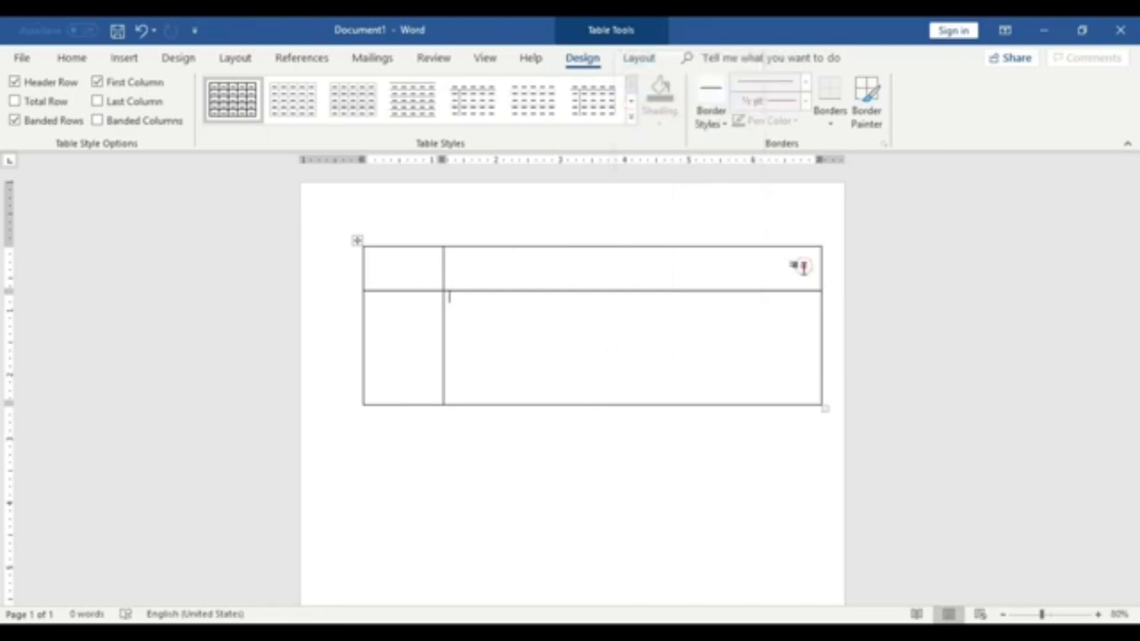
{"action": "left_click", "coordinate": [534, 450]}
Step: Reduce the second row to about 1 inch tall and widen the first column to about 2.8 inches
{"action": "left_click_drag", "start_coordinate": [493, 407], "coordinate": [501, 355]}
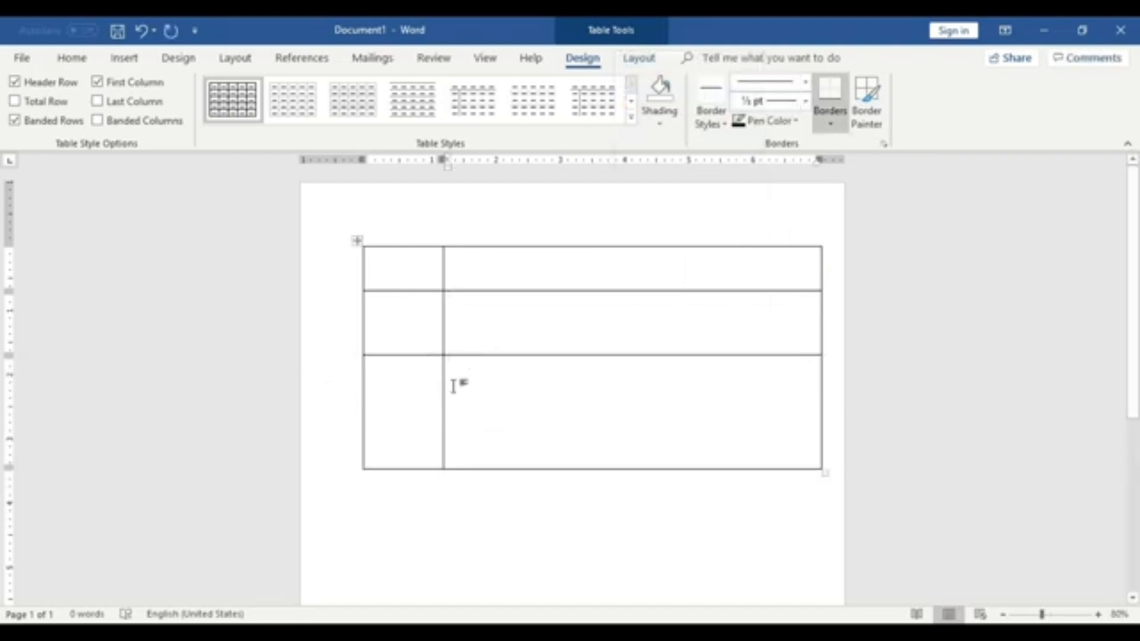
{"action": "left_click_drag", "start_coordinate": [444, 392], "coordinate": [544, 391]}
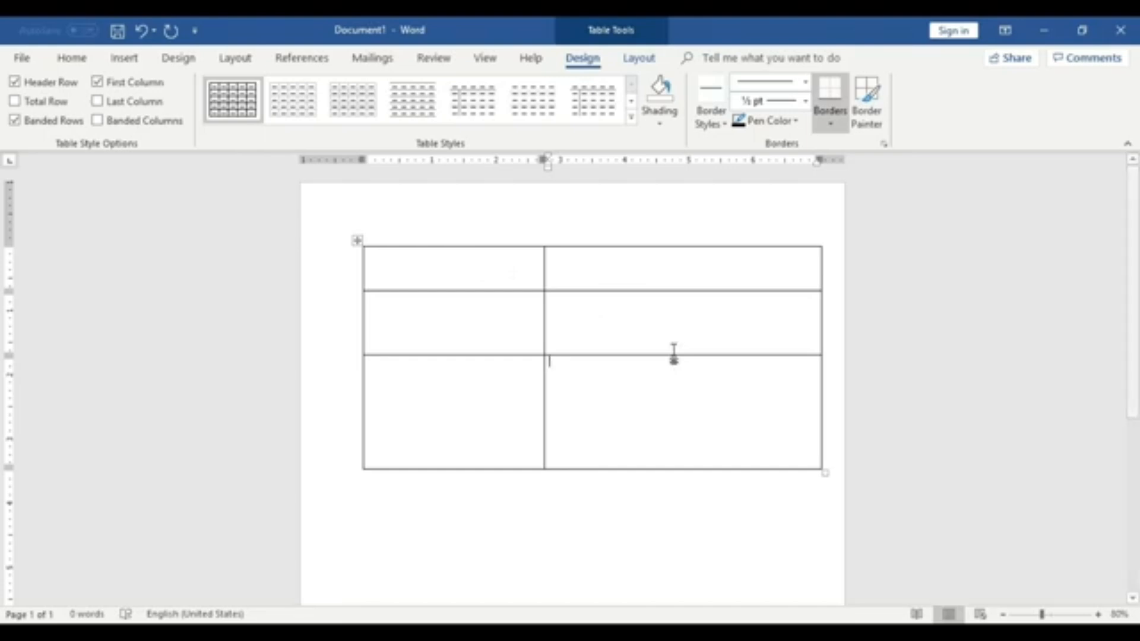
Step: Cut the whole table from the page and insert a new table with two columns and three rows
{"action": "left_click", "coordinate": [357, 239]}
{"action": "right_click", "coordinate": [356, 241]}
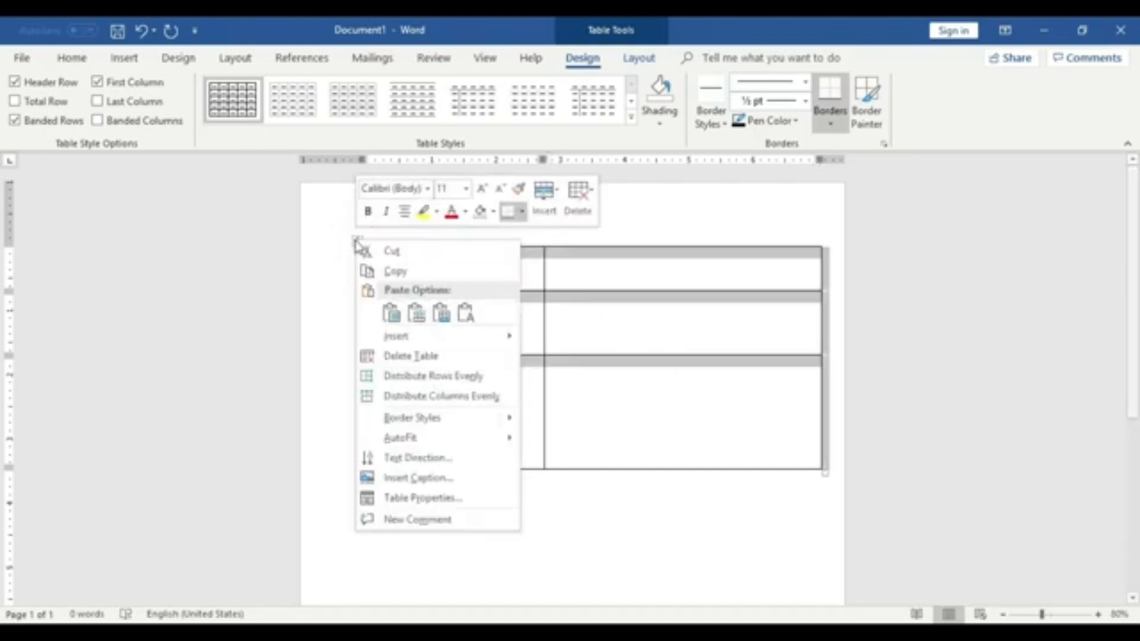
{"action": "left_click", "coordinate": [434, 251]}
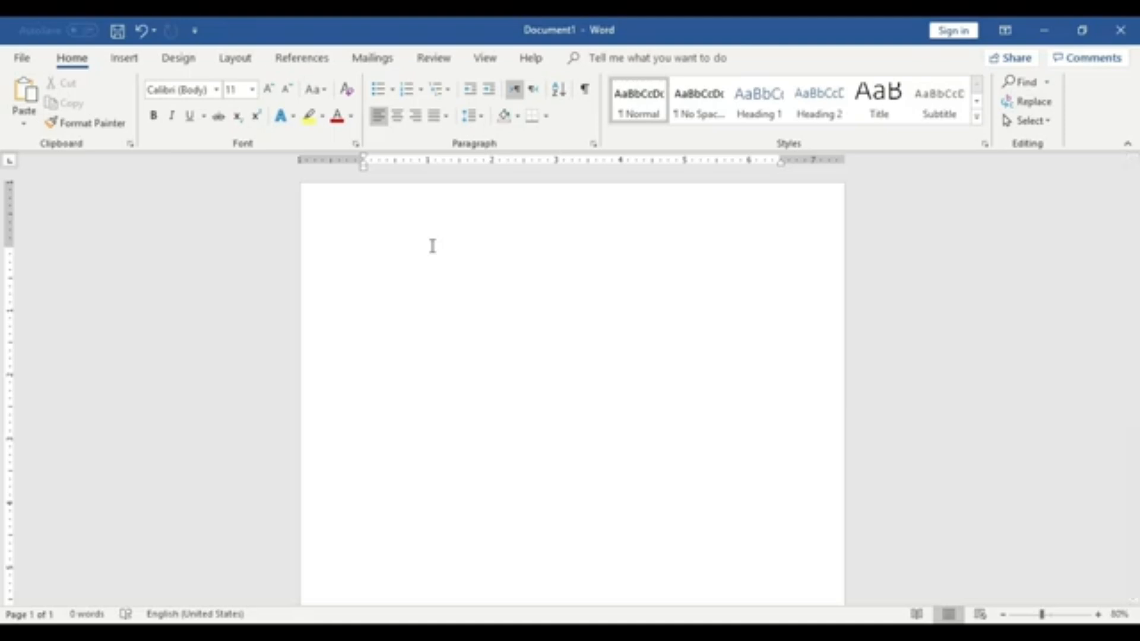
{"action": "left_click", "coordinate": [125, 58]}
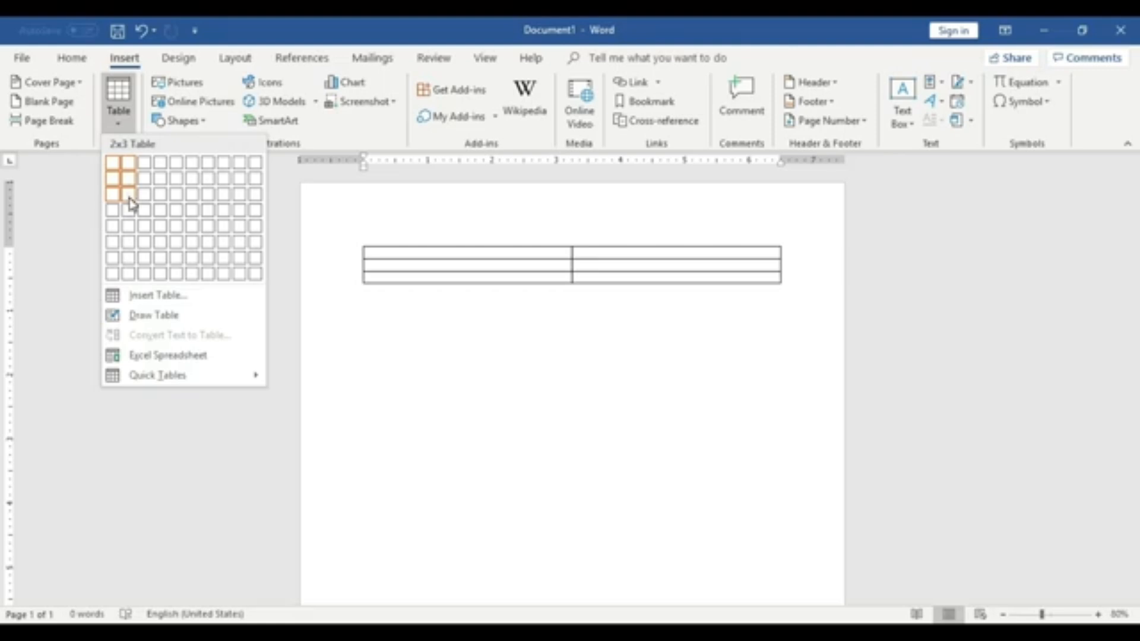
{"action": "left_click", "coordinate": [130, 201]}
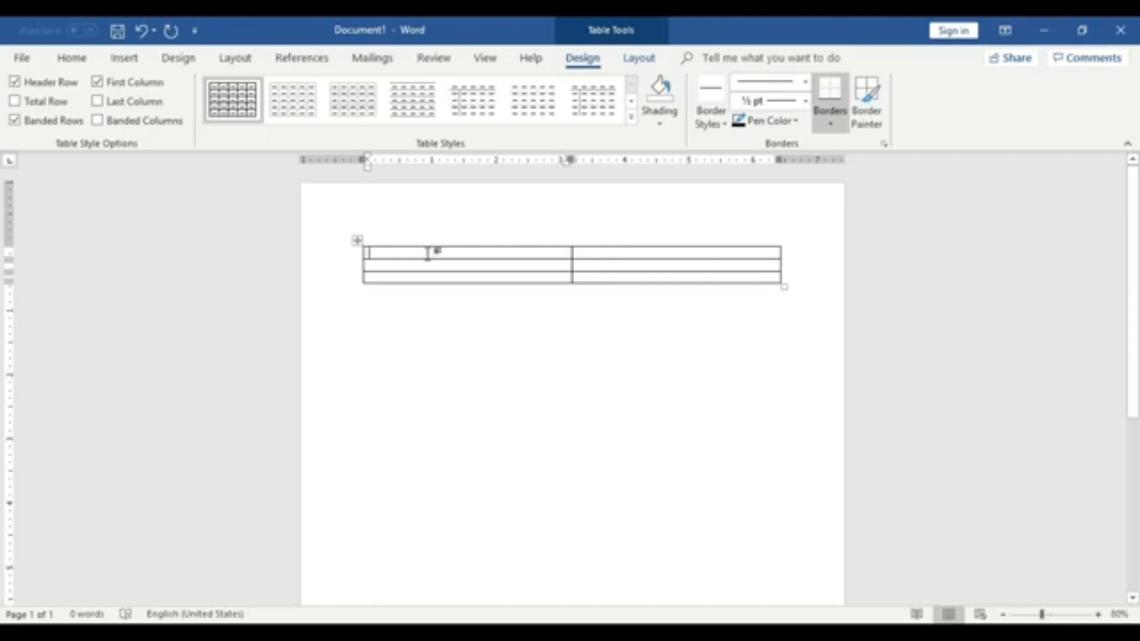
Step: Select the whole new table and set its row height to 2.5 inches
{"action": "left_click", "coordinate": [357, 241]}
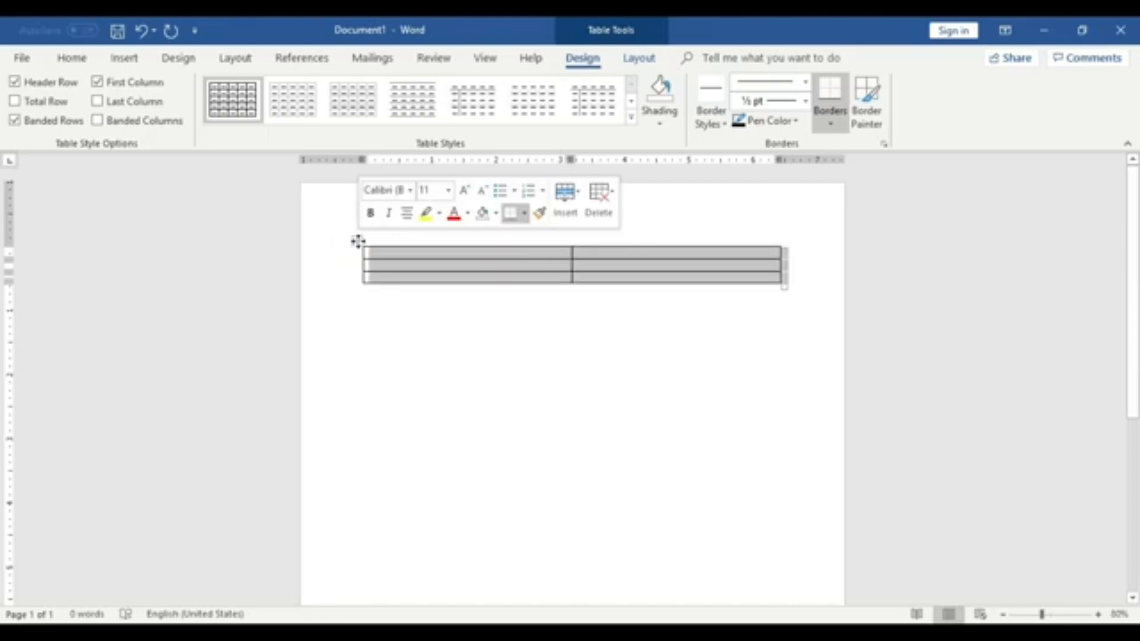
{"action": "left_click", "coordinate": [357, 241]}
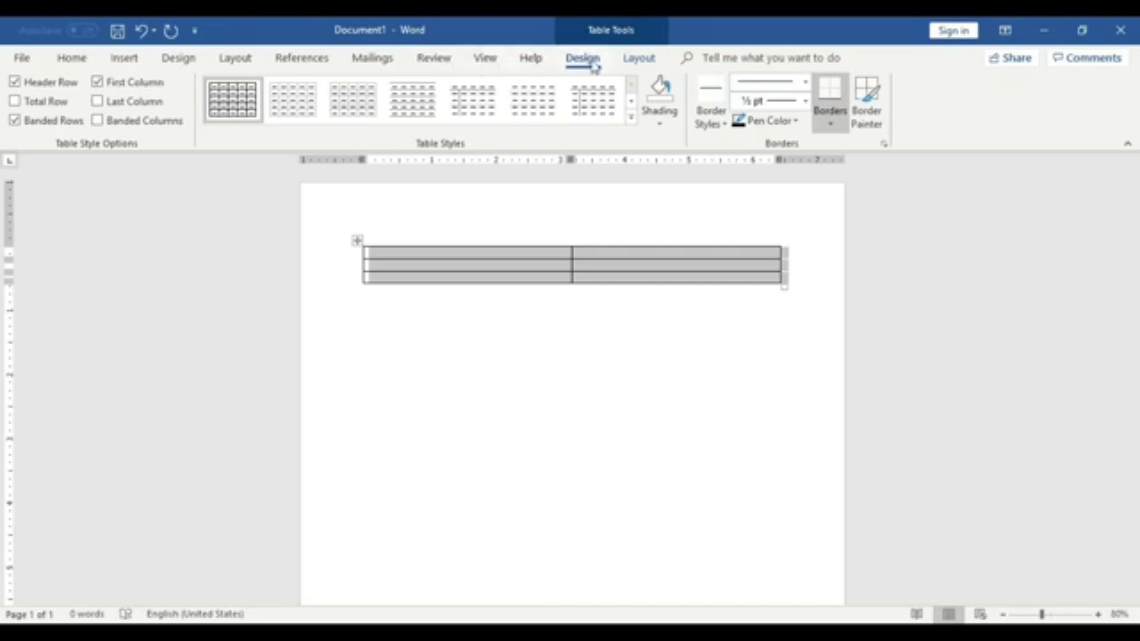
{"action": "left_click", "coordinate": [639, 58]}
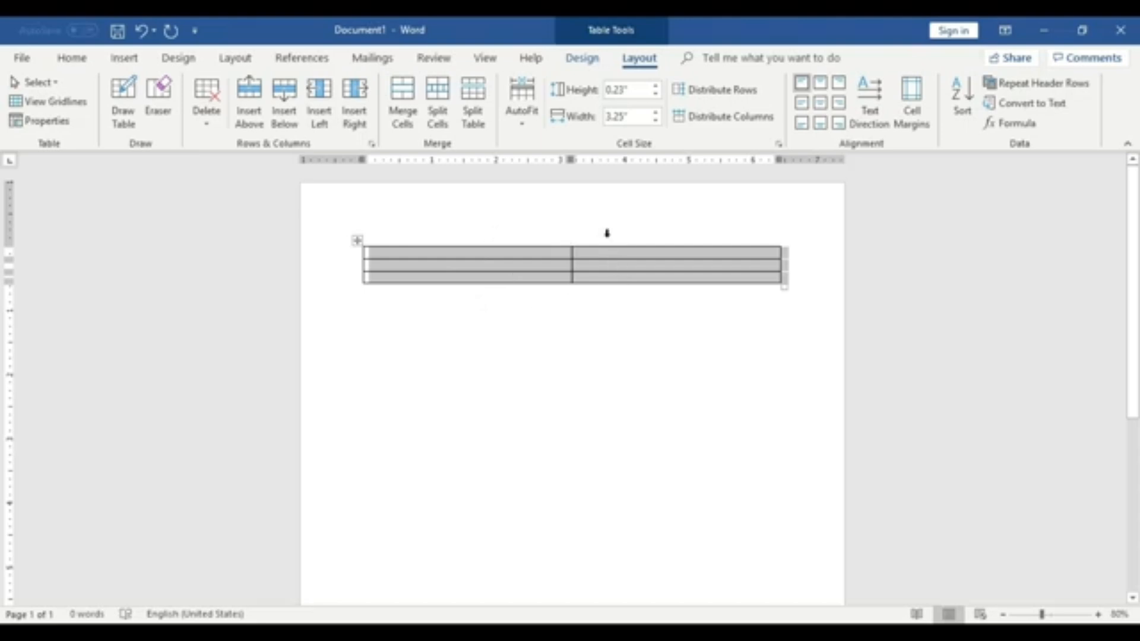
{"action": "left_click", "coordinate": [631, 87]}
{"action": "key", "text": "BackSpace"}
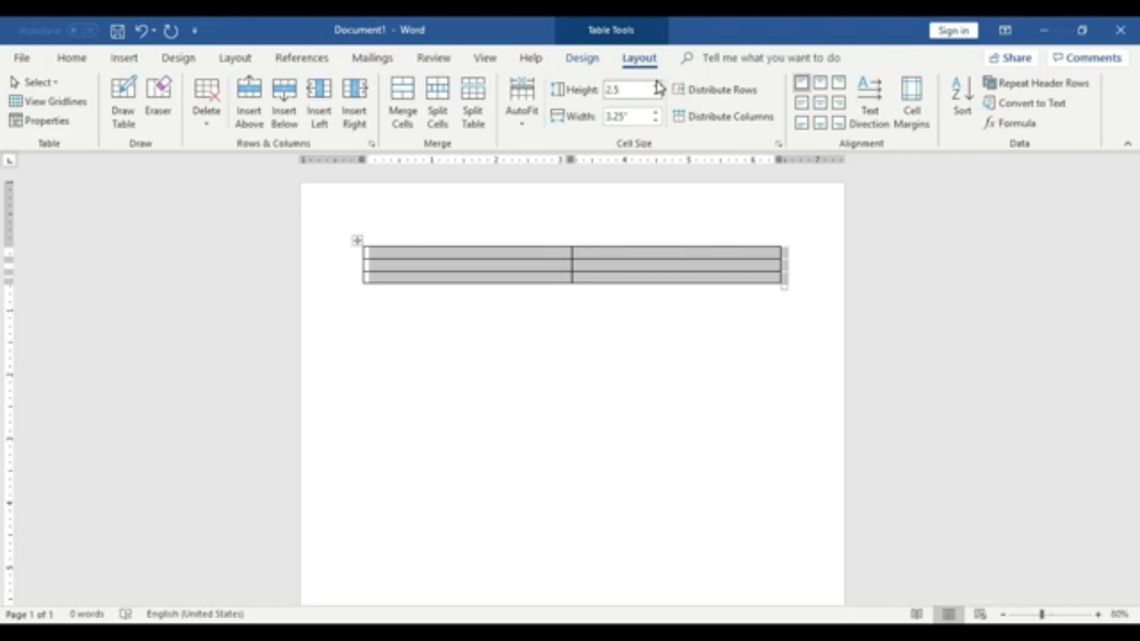
{"action": "left_click", "coordinate": [633, 115]}
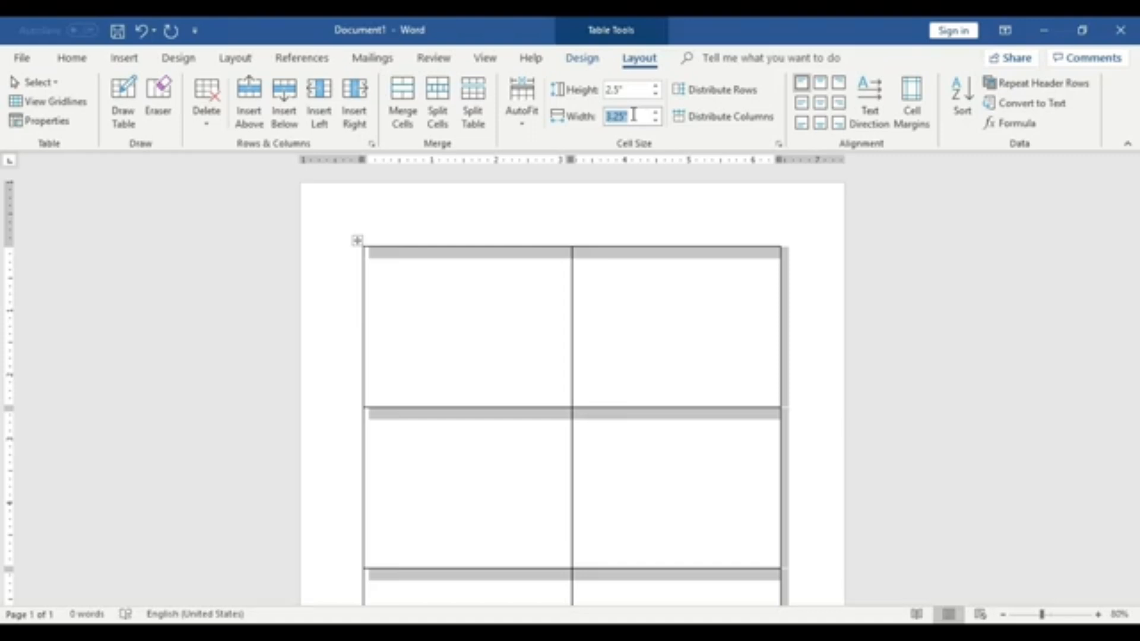
Step: Set the height of all table rows to 1.5 inches
{"action": "left_click", "coordinate": [622, 90]}
{"action": "key", "text": "BackSpace"}
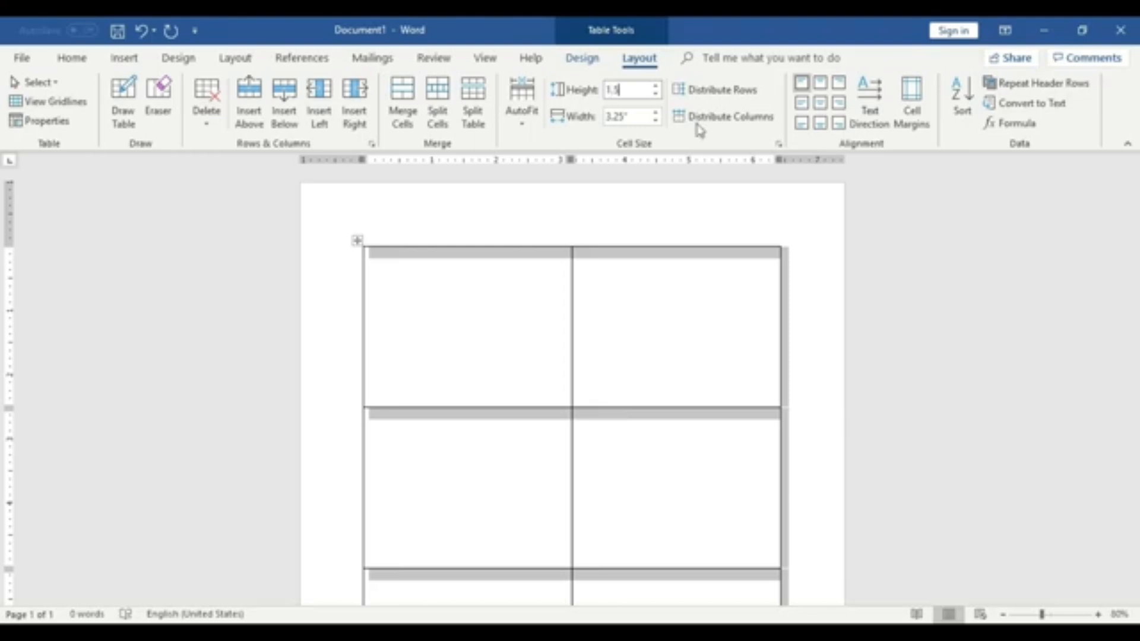
{"action": "type", "text": "1.5"}
{"action": "left_click", "coordinate": [628, 117]}
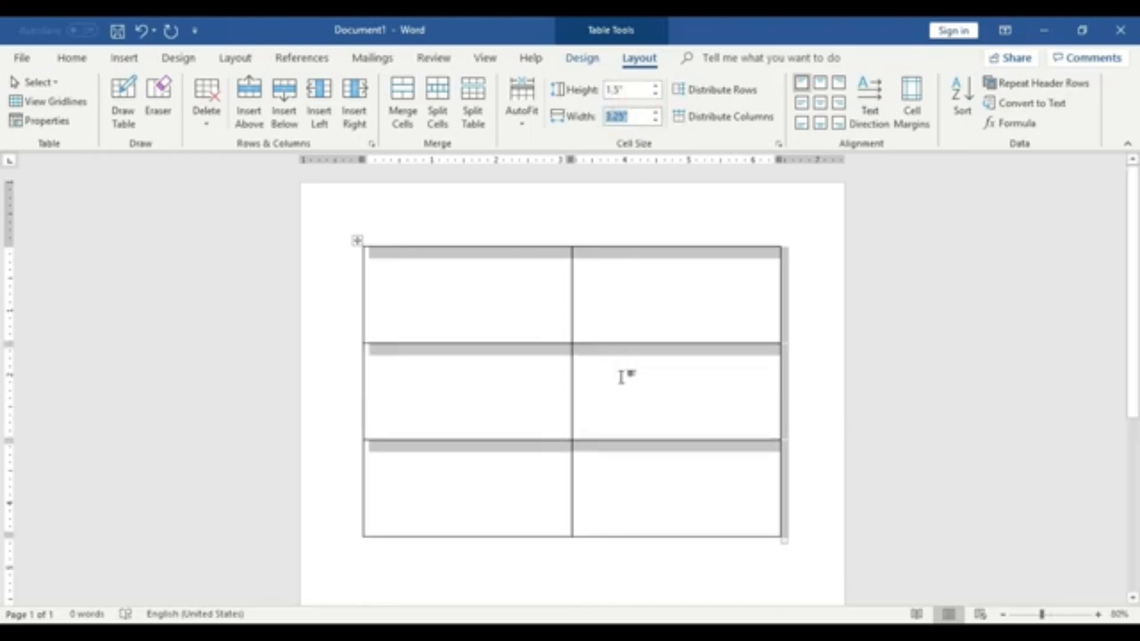
Step: Set the height of all table rows to 1.2 inches
{"action": "left_click", "coordinate": [639, 89]}
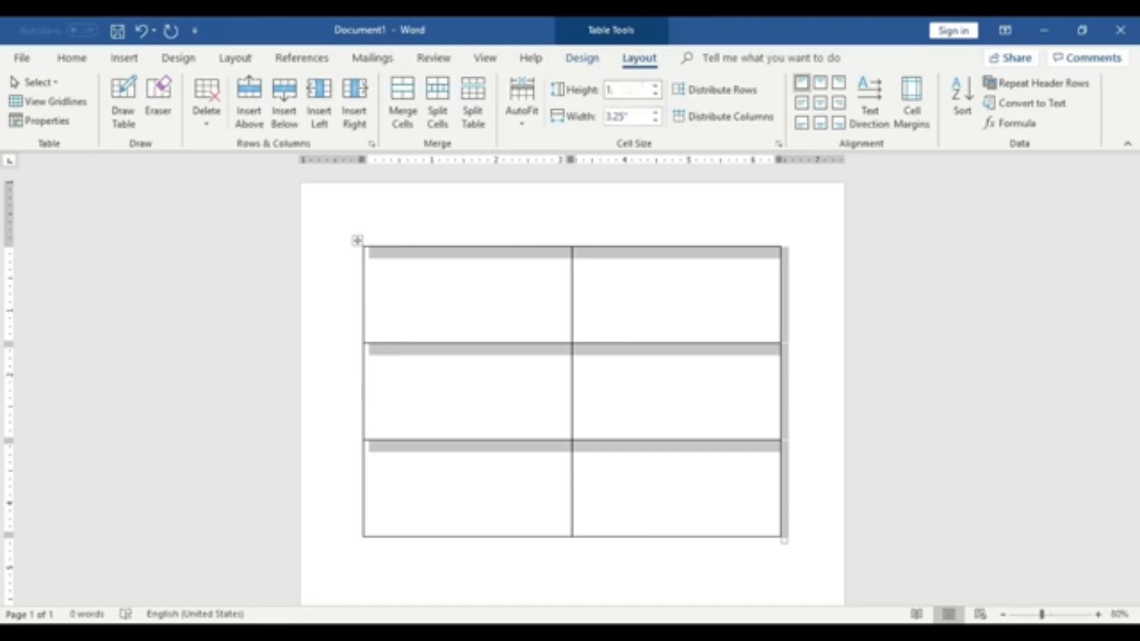
{"action": "type", "text": "1.2"}
{"action": "left_click", "coordinate": [817, 205]}
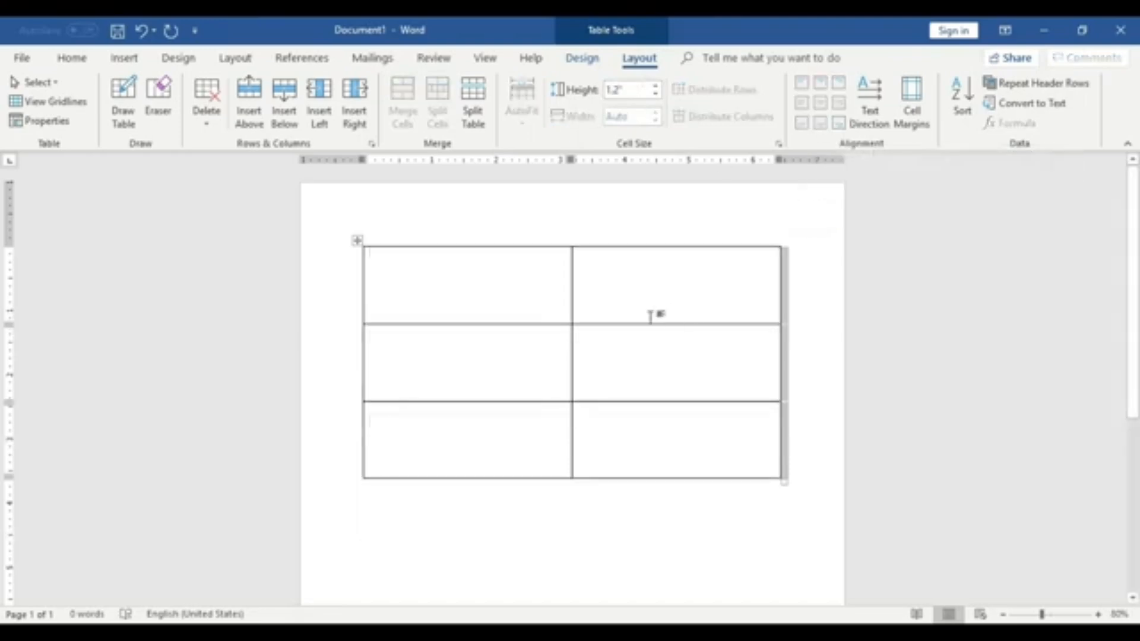
Step: Change the row height of the whole table back to 2.5 inches
{"action": "left_click", "coordinate": [633, 90]}
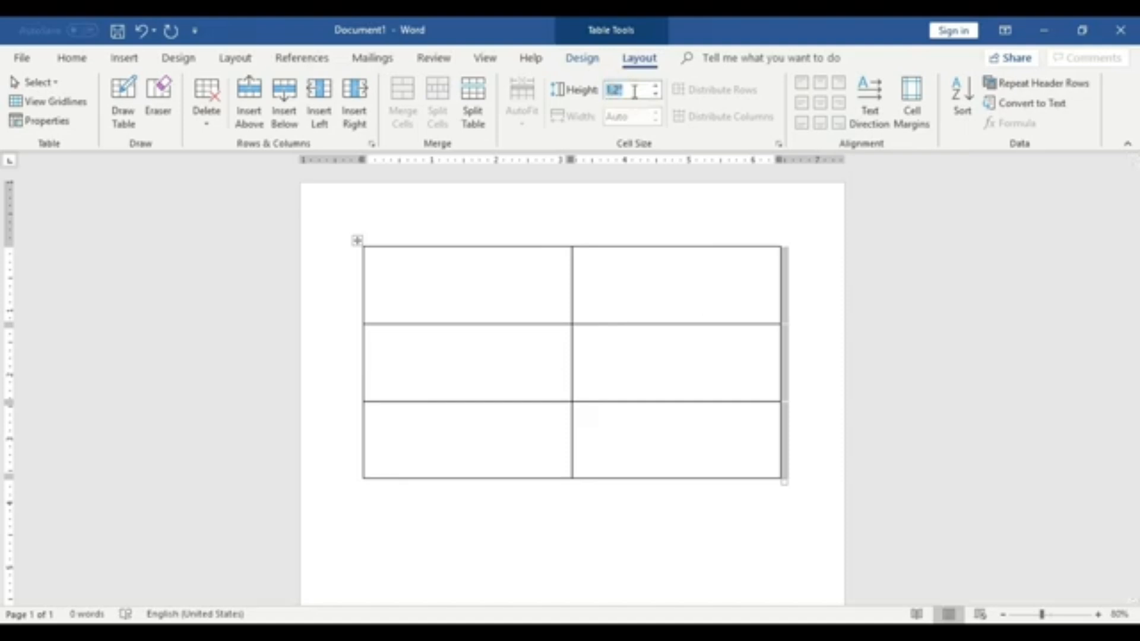
{"action": "key", "text": "BackSpace"}
{"action": "left_click", "coordinate": [801, 287]}
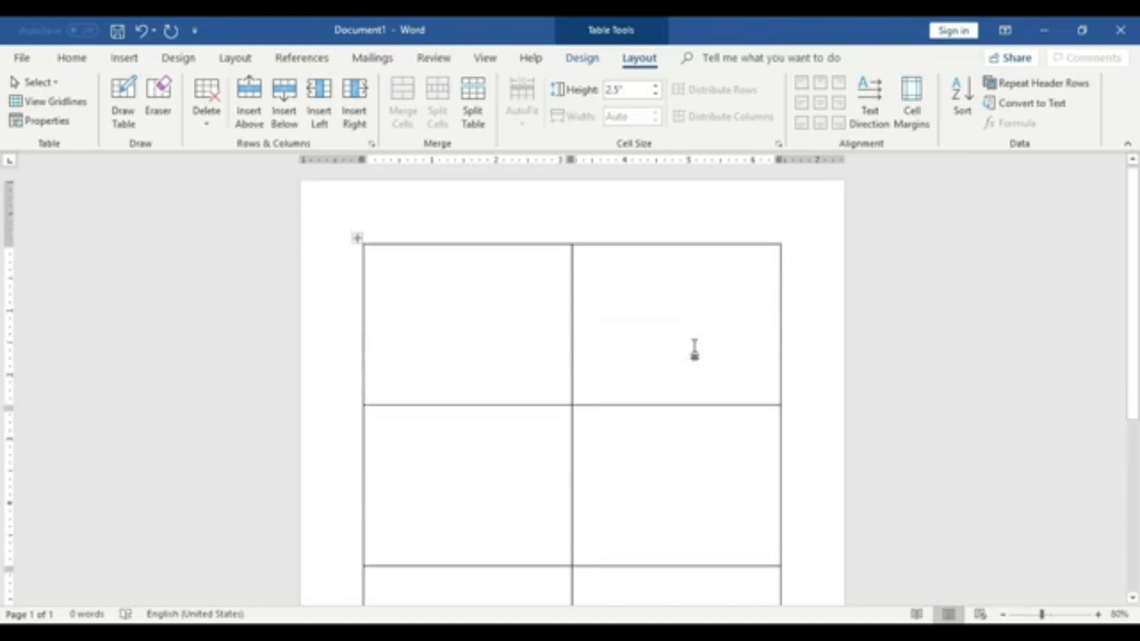
Step: Reselect the whole table and set its row height to 2 inches
{"action": "left_click", "coordinate": [634, 90]}
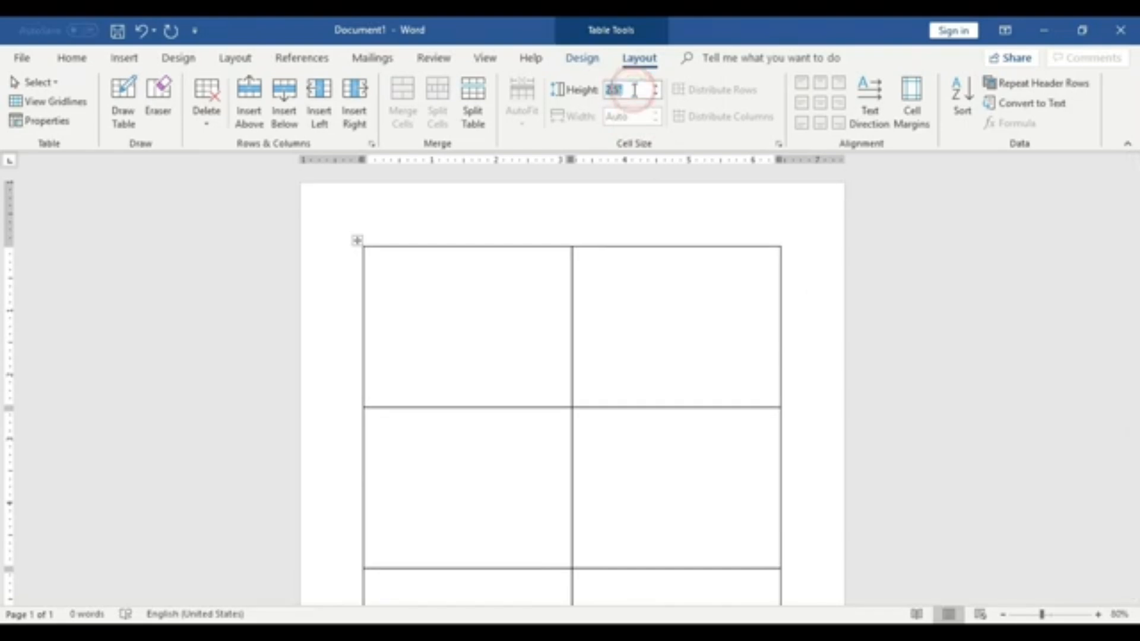
{"action": "left_click", "coordinate": [625, 114]}
{"action": "left_click", "coordinate": [630, 91]}
{"action": "left_click", "coordinate": [356, 240]}
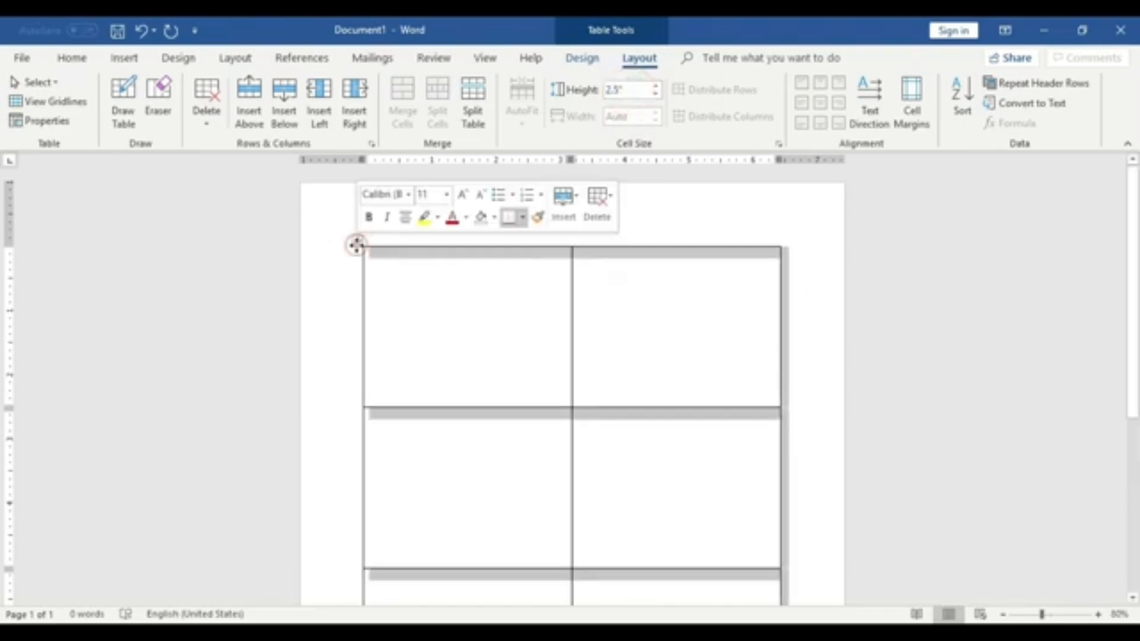
{"action": "left_click", "coordinate": [631, 89]}
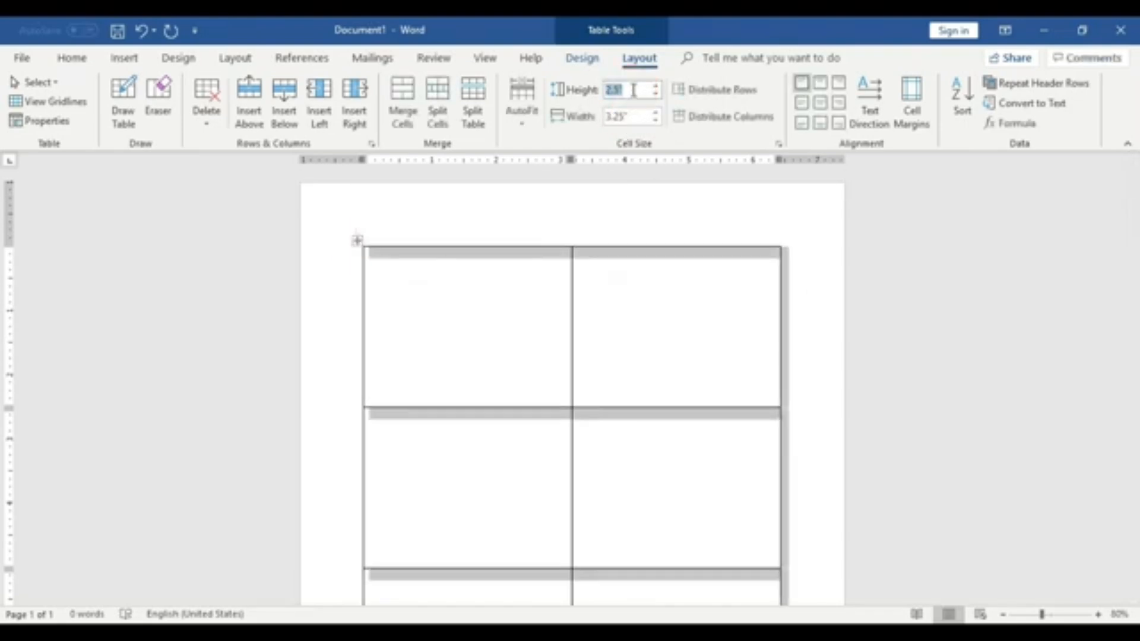
{"action": "key", "text": "BackSpace"}
{"action": "type", "text": "2"}
Step: Set the width of both table columns to 2 inches
{"action": "left_click", "coordinate": [634, 115]}
{"action": "key", "text": "BackSpace"}
{"action": "type", "text": "3"}
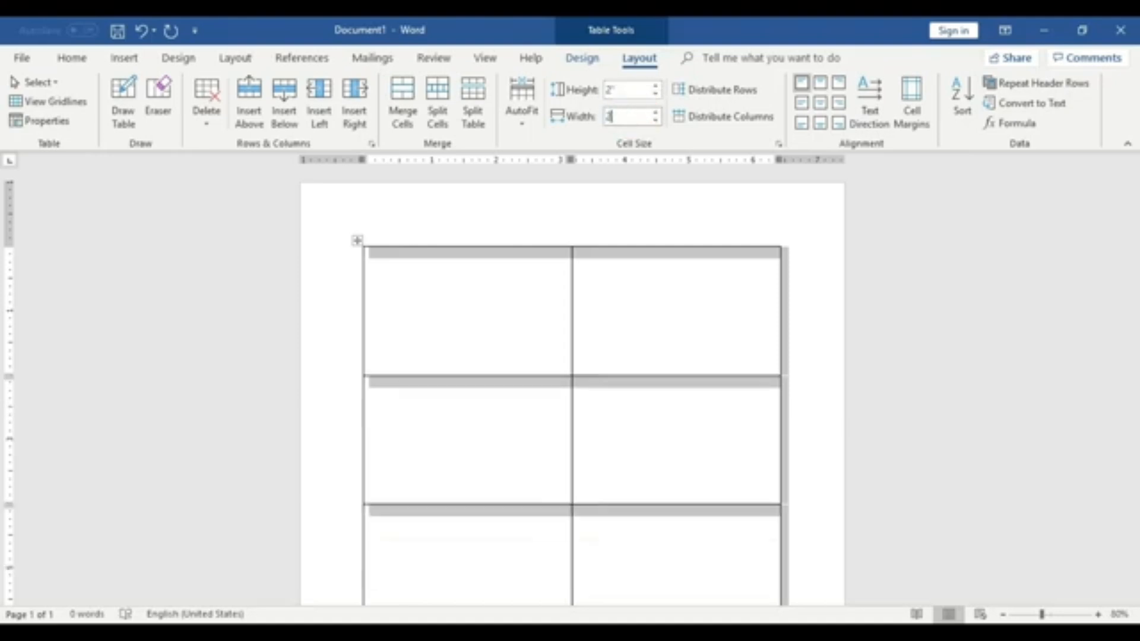
{"action": "left_click", "coordinate": [825, 245]}
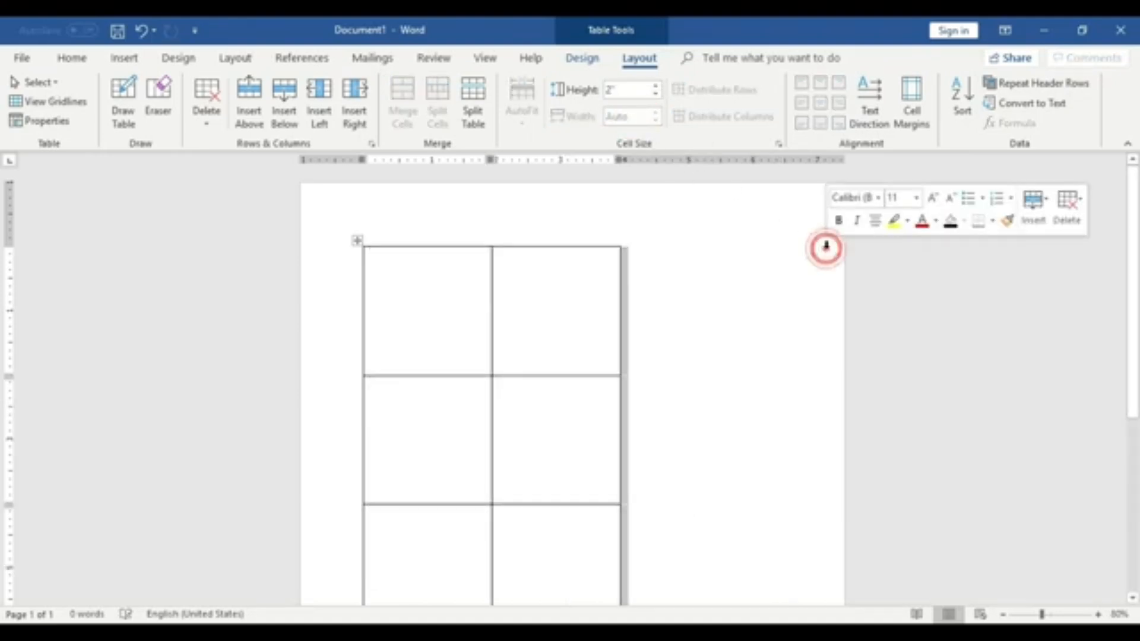
{"action": "scroll", "coordinate": [453, 401], "scroll_direction": "up", "scroll_amount": 2}
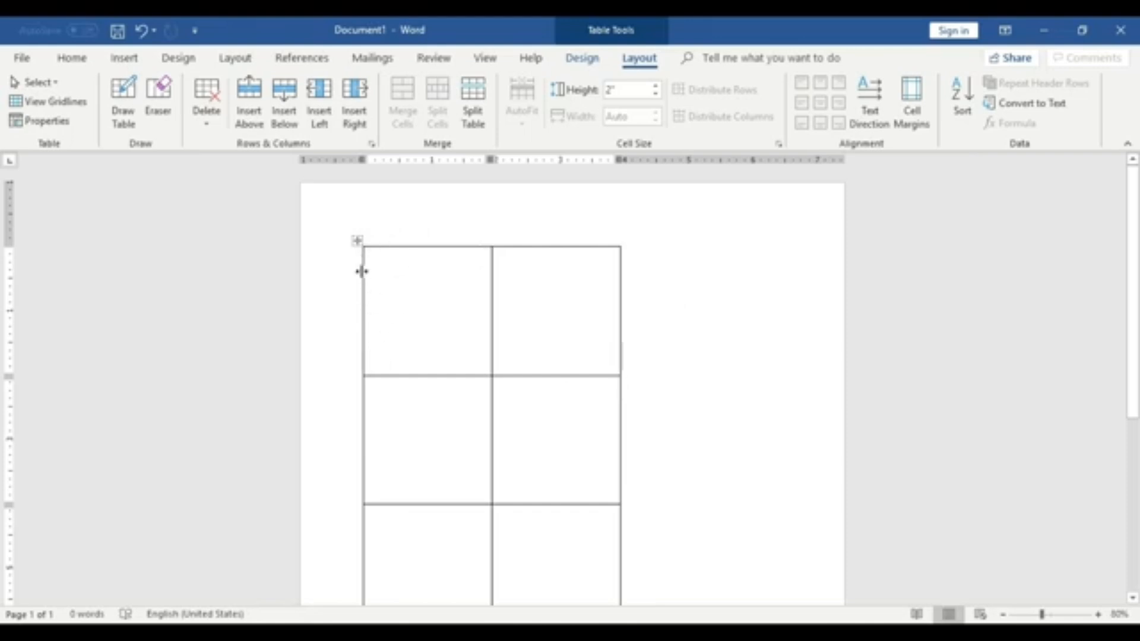
Step: Select the whole table again and set the width of both columns to 3.5 inches
{"action": "mouse_move", "coordinate": [492, 240]}
{"action": "left_click", "coordinate": [356, 242]}
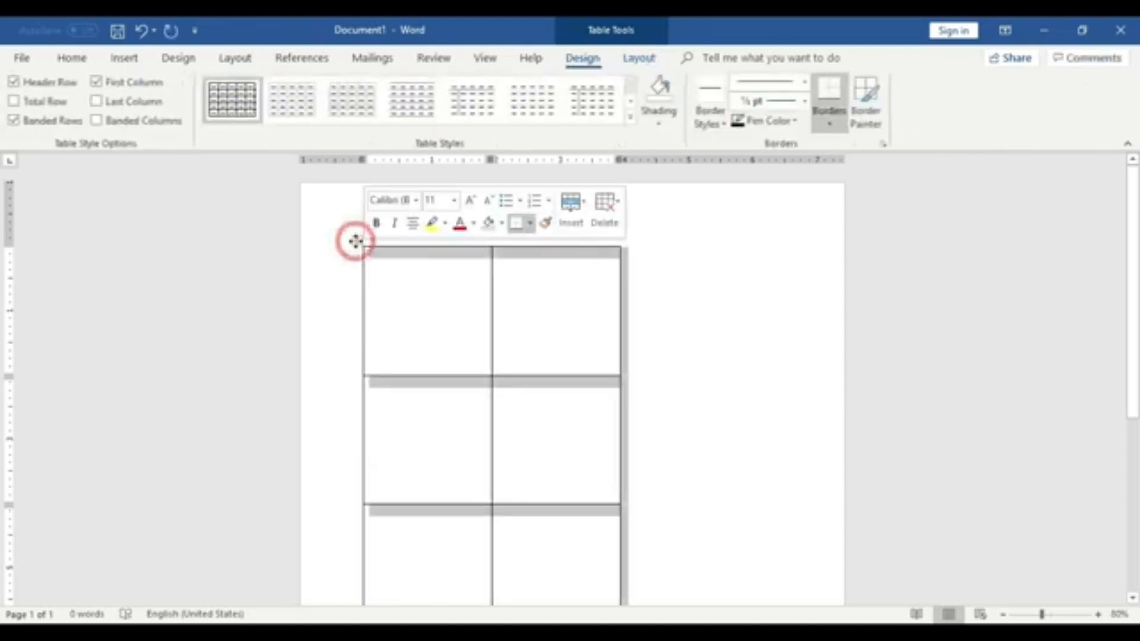
{"action": "left_click", "coordinate": [640, 60]}
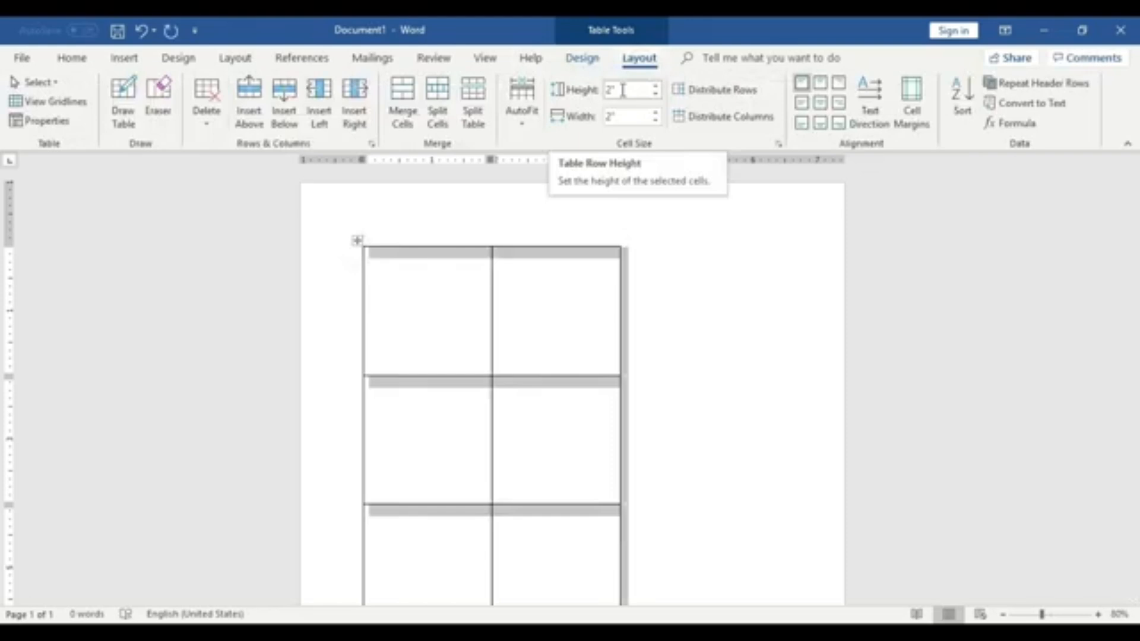
{"action": "left_click", "coordinate": [618, 116]}
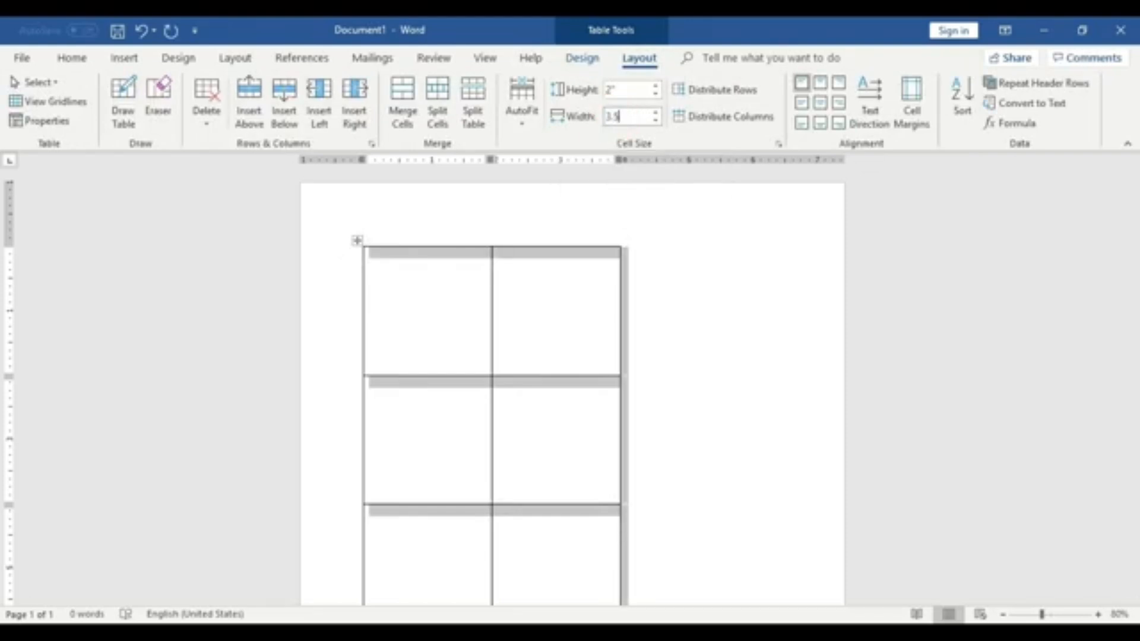
{"action": "key", "text": "Return"}
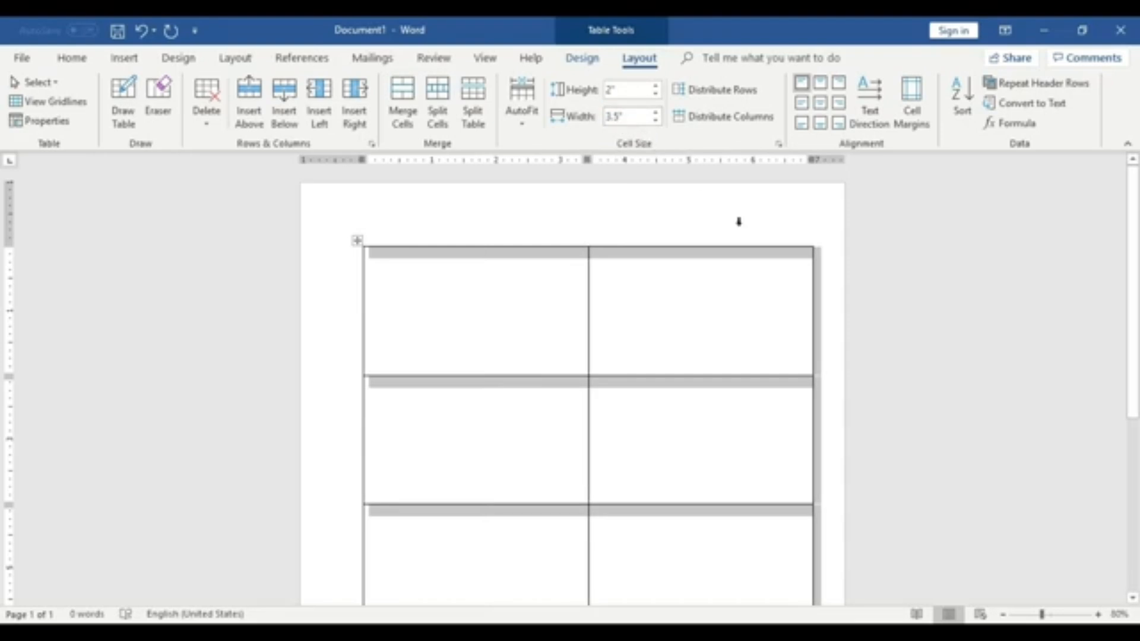
{"action": "left_click", "coordinate": [763, 305]}
Step: Insert a new row below the table's second row
{"action": "scroll", "coordinate": [702, 326], "scroll_direction": "down", "scroll_amount": 3}
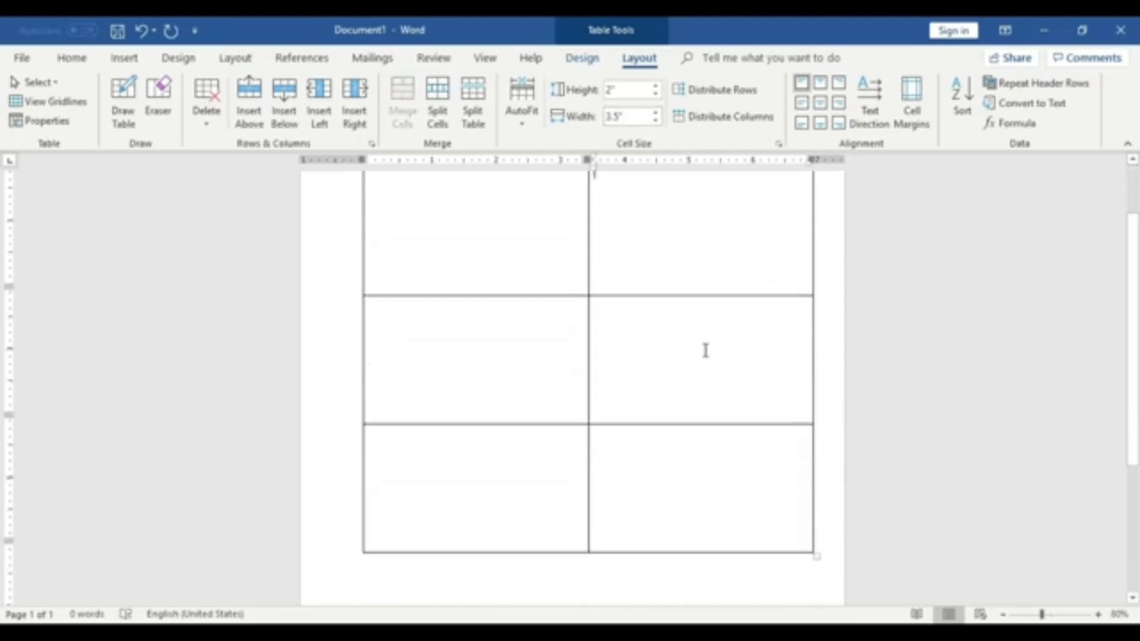
{"action": "scroll", "coordinate": [552, 422], "scroll_direction": "up", "scroll_amount": 3}
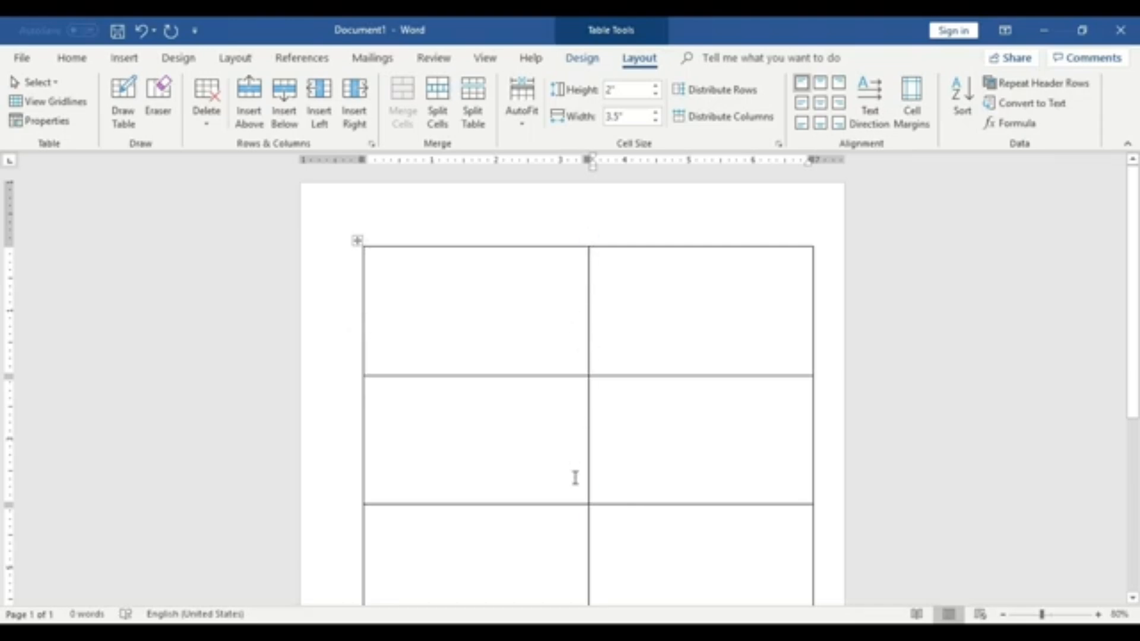
{"action": "scroll", "coordinate": [574, 477], "scroll_direction": "down", "scroll_amount": 4}
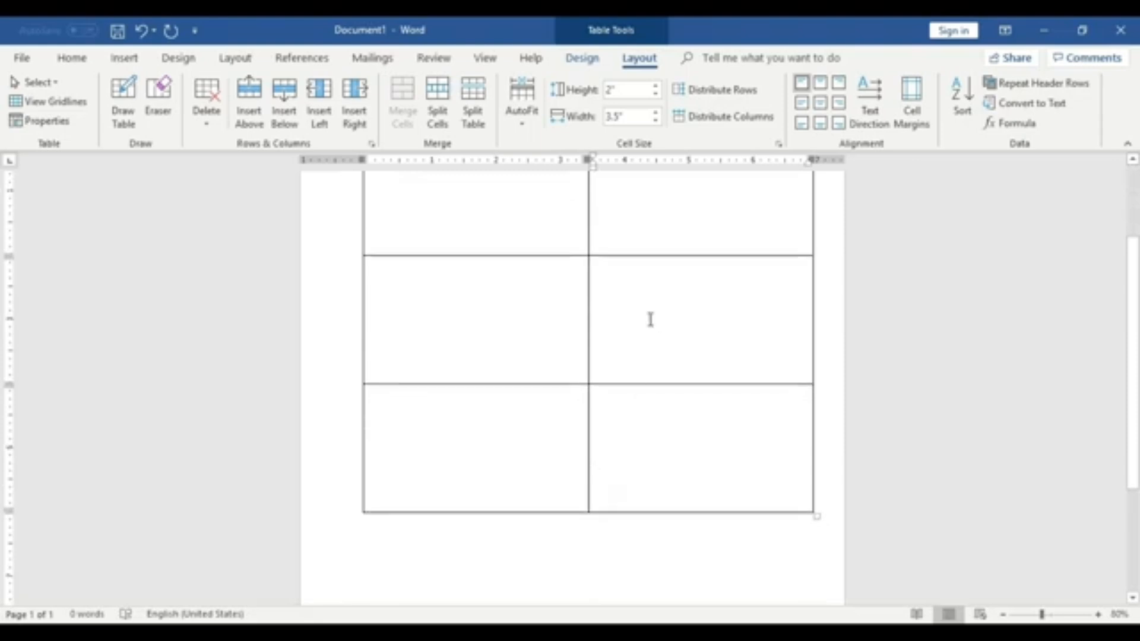
{"action": "left_click", "coordinate": [648, 319]}
{"action": "right_click", "coordinate": [648, 319]}
{"action": "mouse_move", "coordinate": [720, 466]}
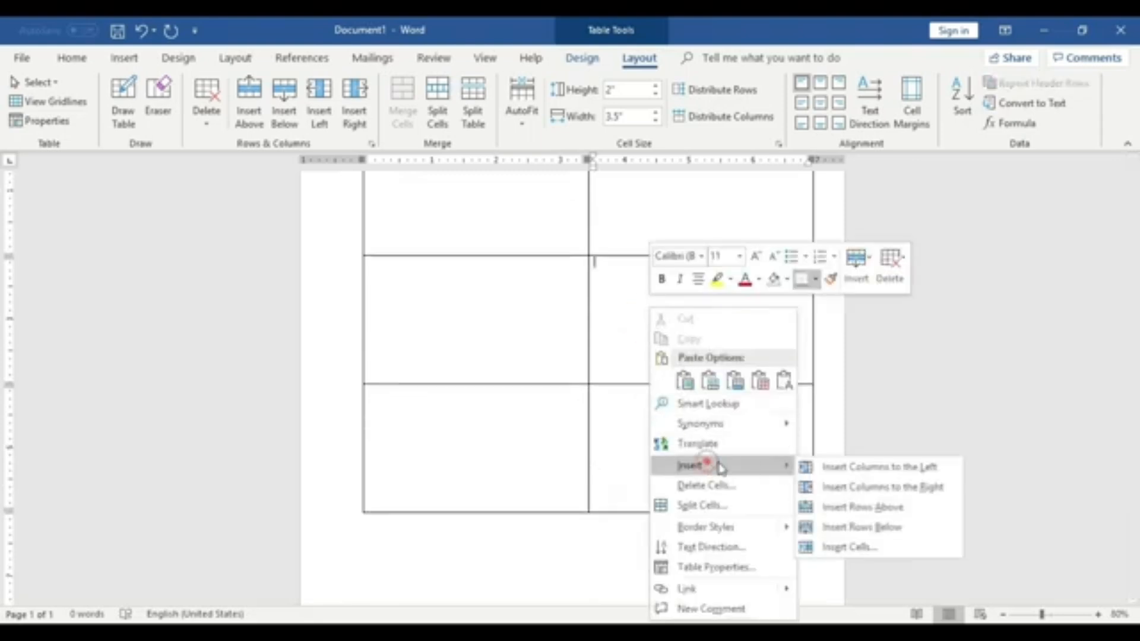
{"action": "left_click", "coordinate": [863, 531]}
{"action": "scroll", "coordinate": [771, 469], "scroll_direction": "down", "scroll_amount": 2}
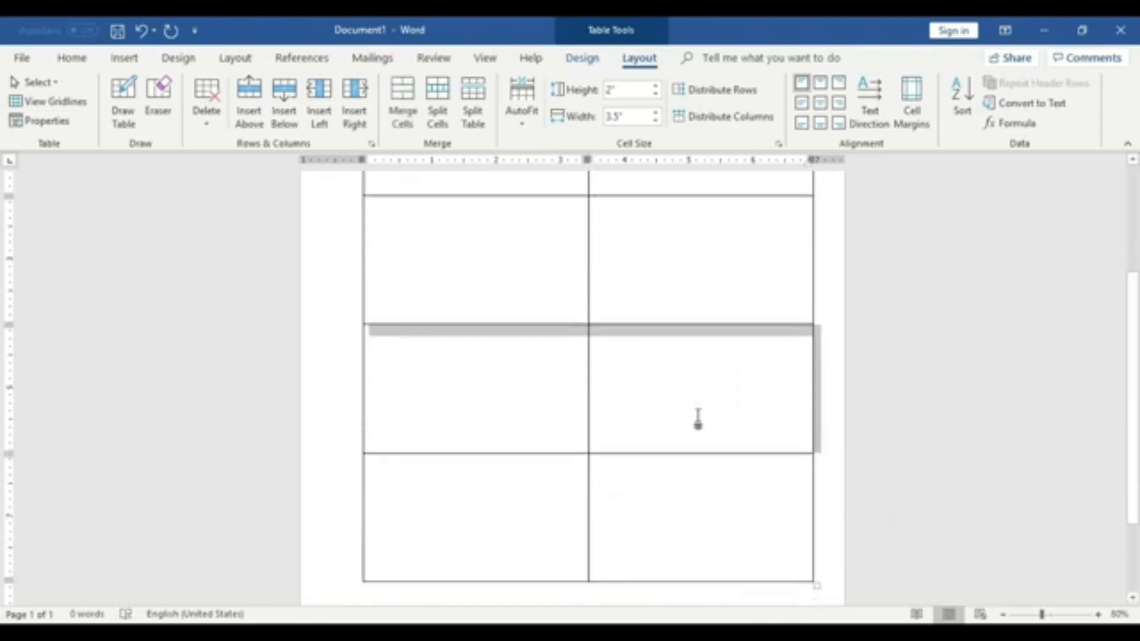
{"action": "left_click", "coordinate": [683, 362]}
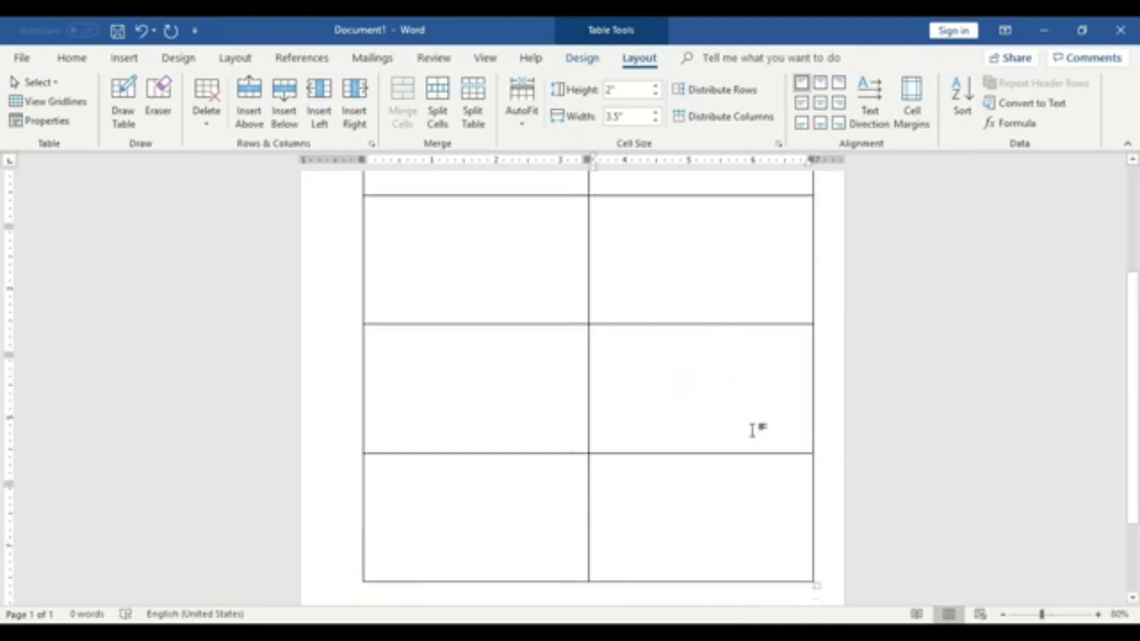
Step: Undo the last row insertion in the table
{"action": "scroll", "coordinate": [752, 429], "scroll_direction": "up", "scroll_amount": 3}
{"action": "key", "text": "ctrl+z"}
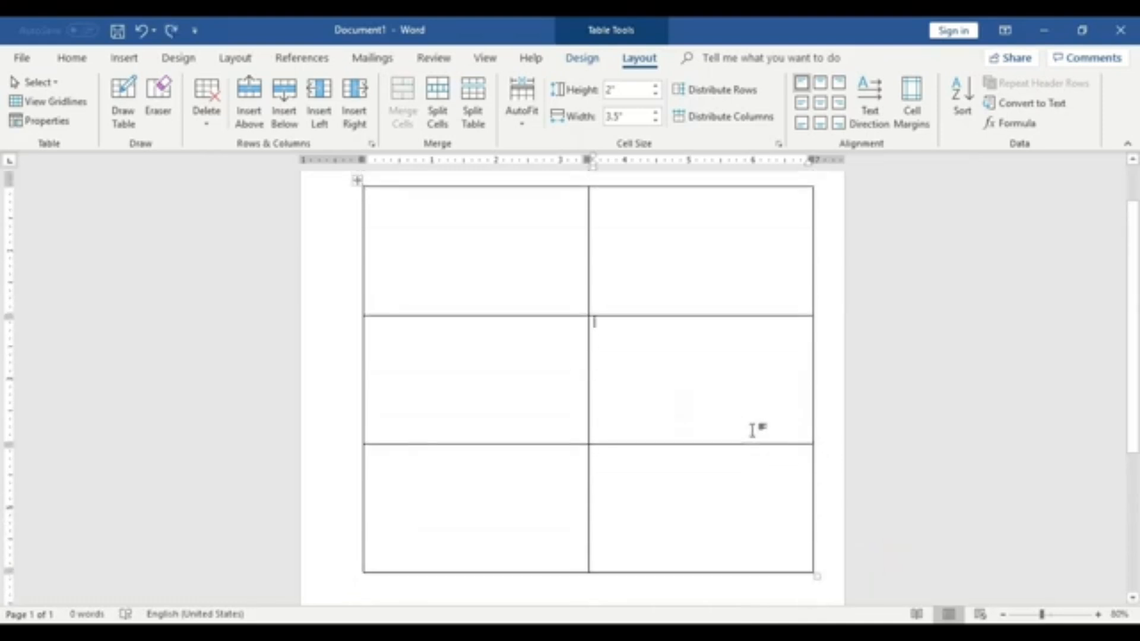
Step: Try to apply yellow text highlighting to the empty cells of the table's first row
{"action": "left_click_drag", "start_coordinate": [457, 208], "coordinate": [663, 244]}
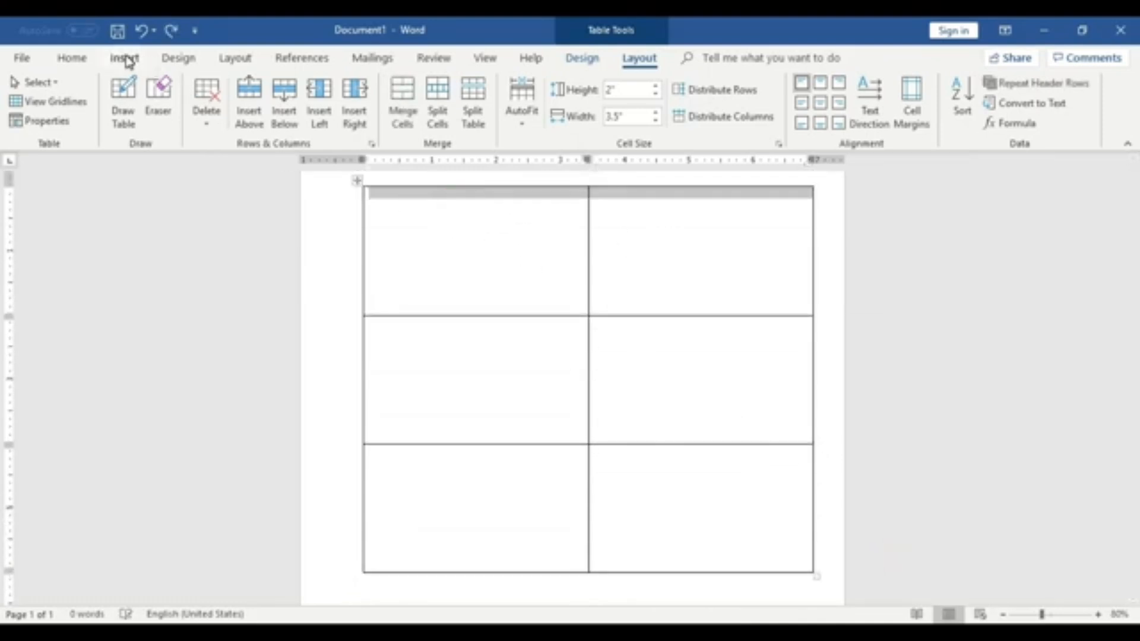
{"action": "left_click", "coordinate": [79, 62]}
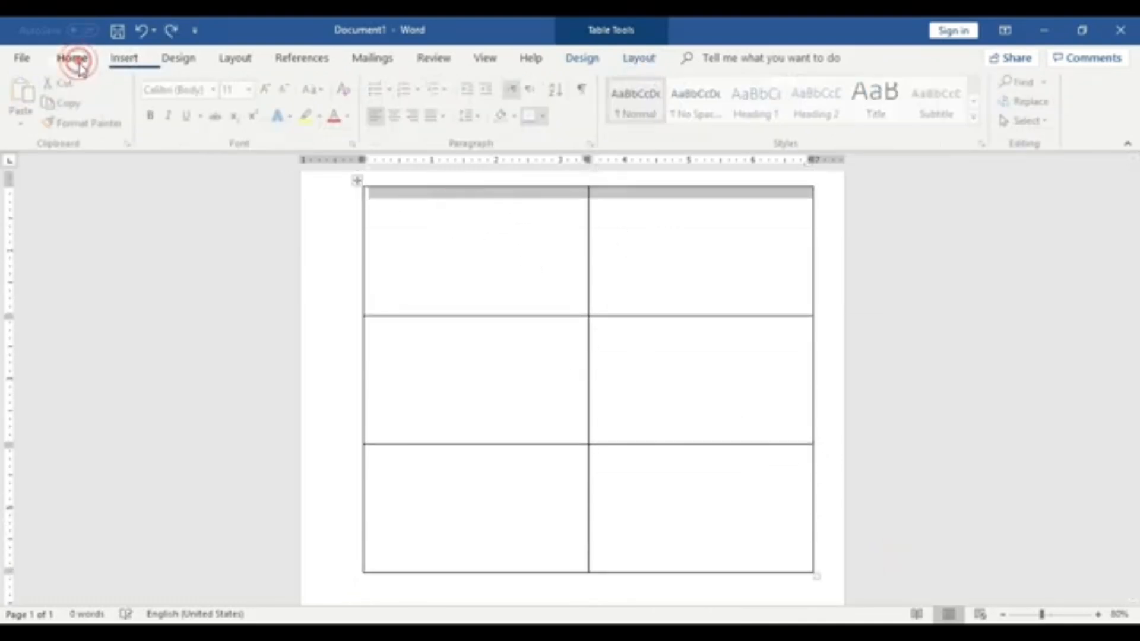
{"action": "left_click", "coordinate": [310, 115]}
{"action": "left_click", "coordinate": [322, 115]}
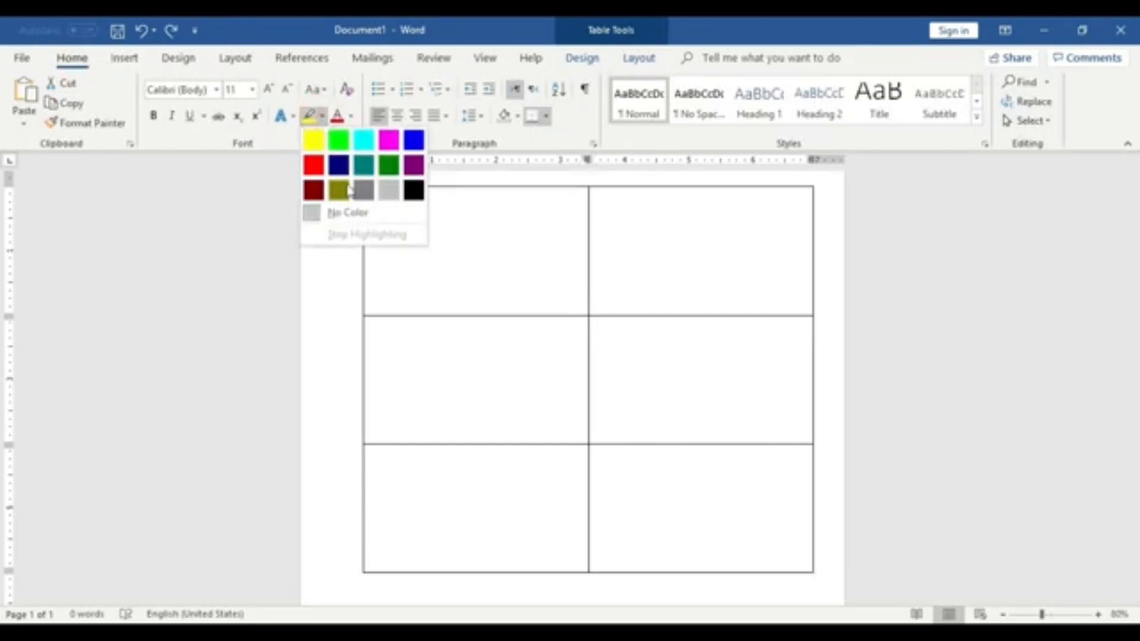
{"action": "left_click", "coordinate": [312, 135]}
{"action": "left_click", "coordinate": [555, 292]}
{"action": "left_click_drag", "start_coordinate": [468, 220], "coordinate": [705, 267]}
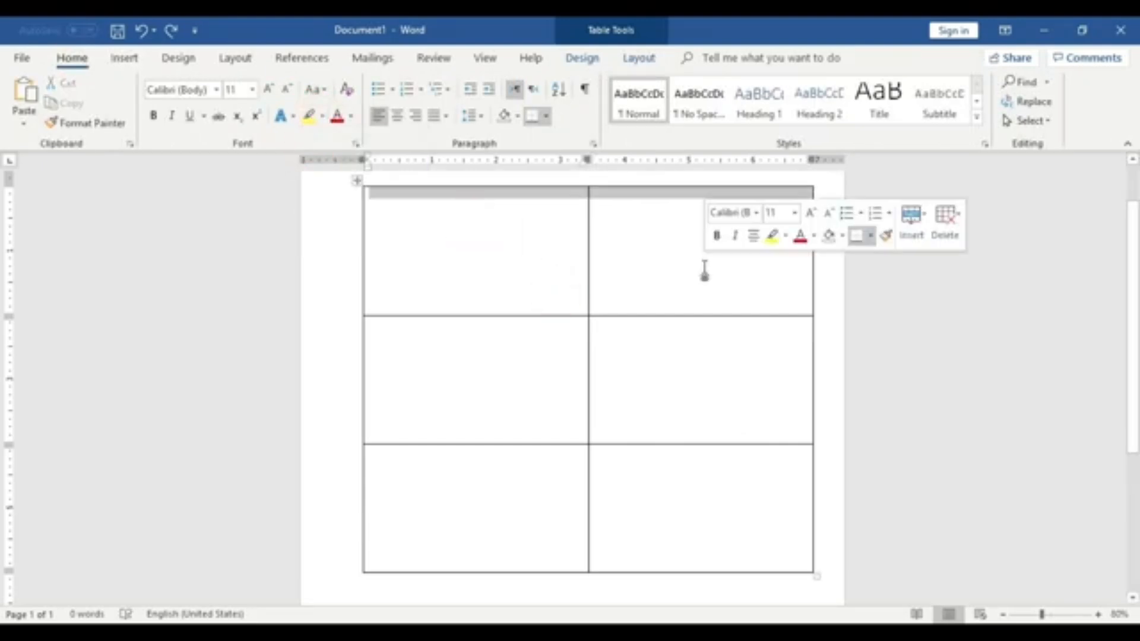
{"action": "left_click_drag", "start_coordinate": [515, 366], "coordinate": [745, 366]}
{"action": "left_click_drag", "start_coordinate": [515, 536], "coordinate": [697, 545]}
{"action": "left_click_drag", "start_coordinate": [694, 267], "coordinate": [412, 267]}
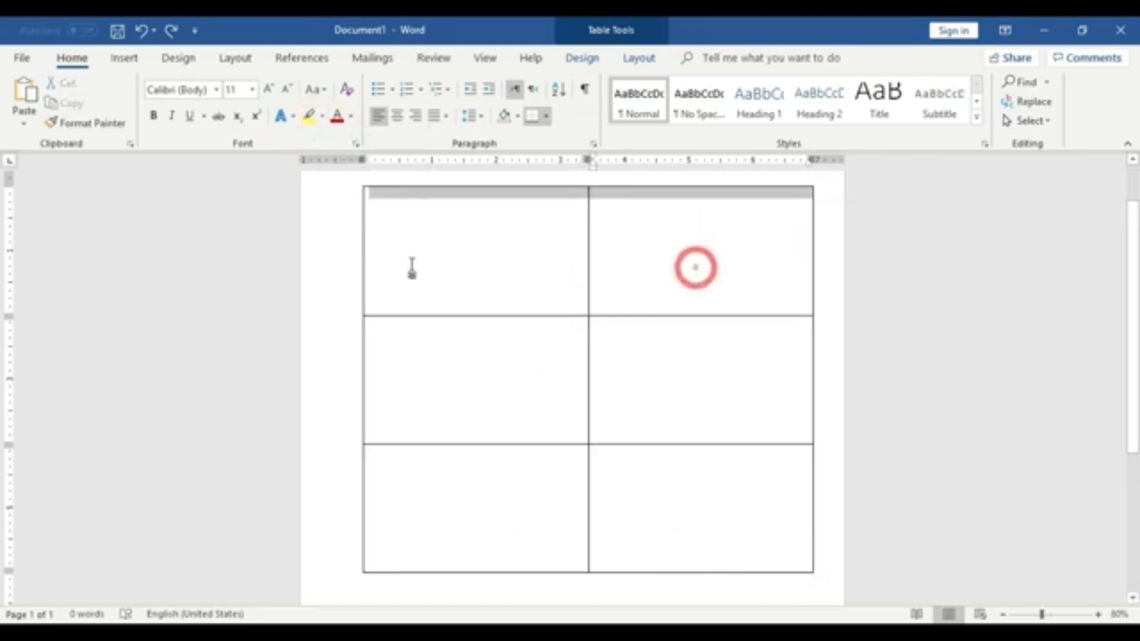
{"action": "left_click", "coordinate": [356, 180]}
{"action": "left_click", "coordinate": [546, 242]}
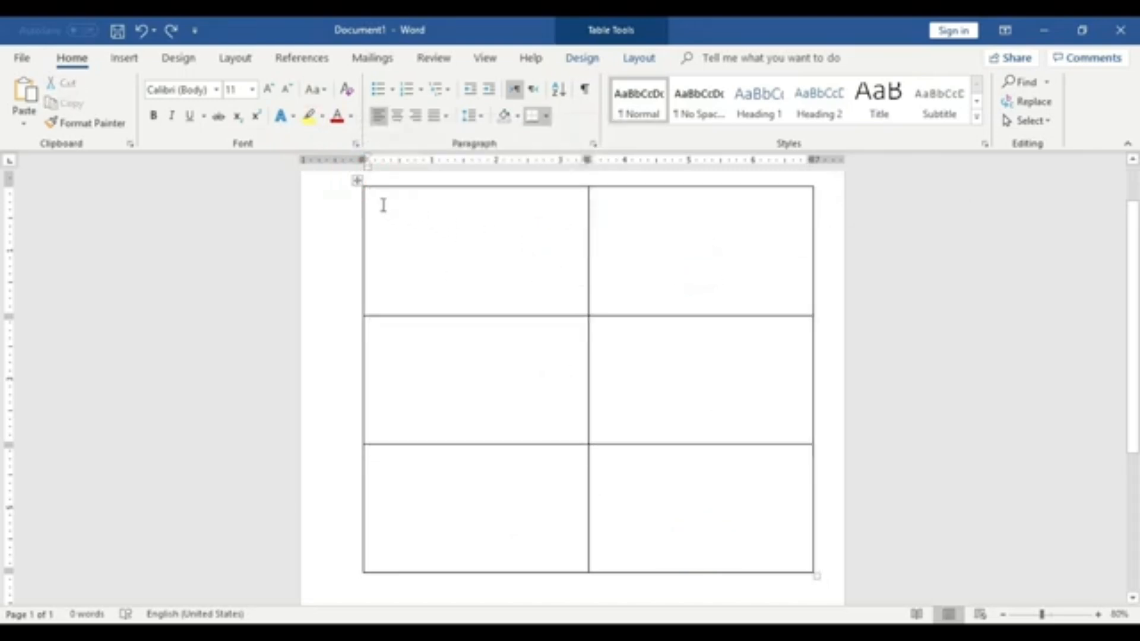
{"action": "left_click", "coordinate": [356, 180]}
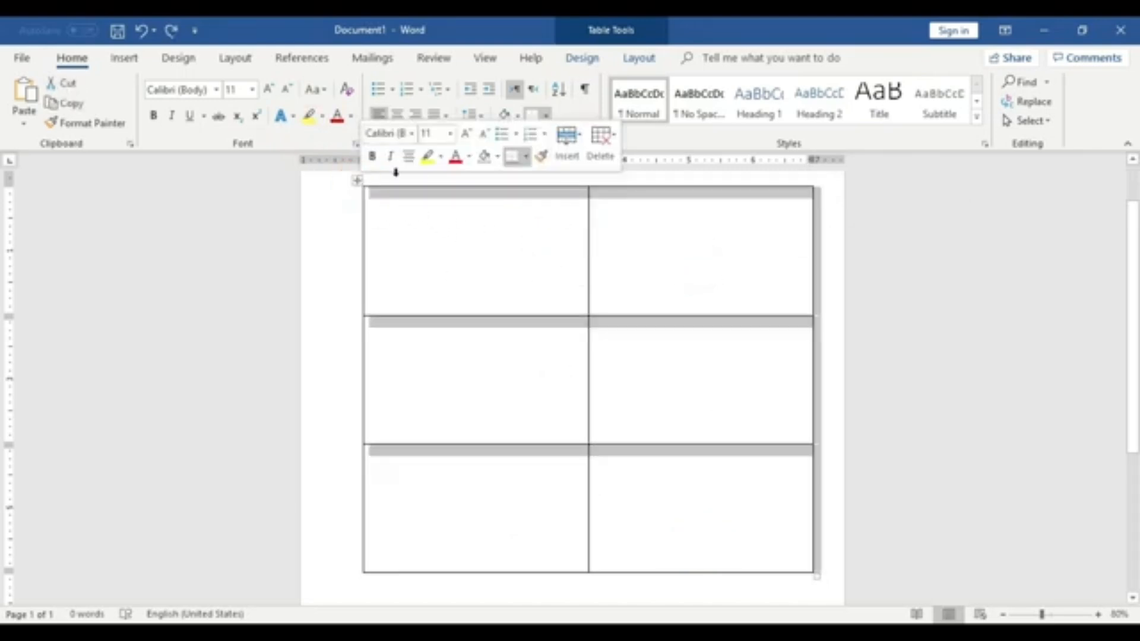
{"action": "left_click", "coordinate": [441, 157]}
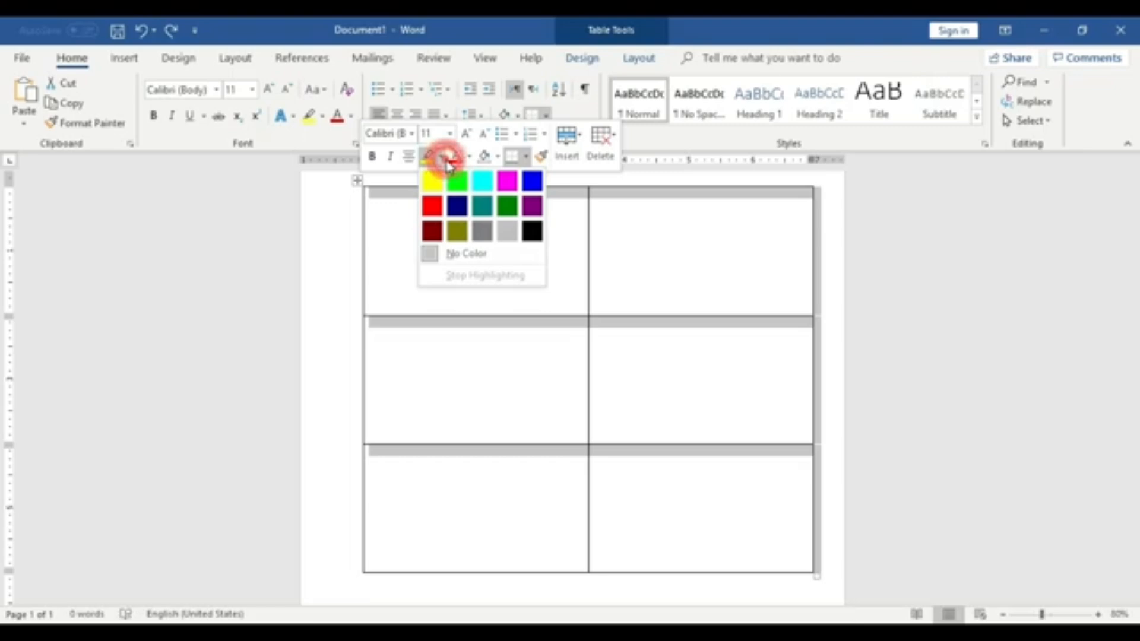
{"action": "left_click", "coordinate": [526, 157]}
{"action": "left_click", "coordinate": [819, 324]}
{"action": "left_click", "coordinate": [725, 410]}
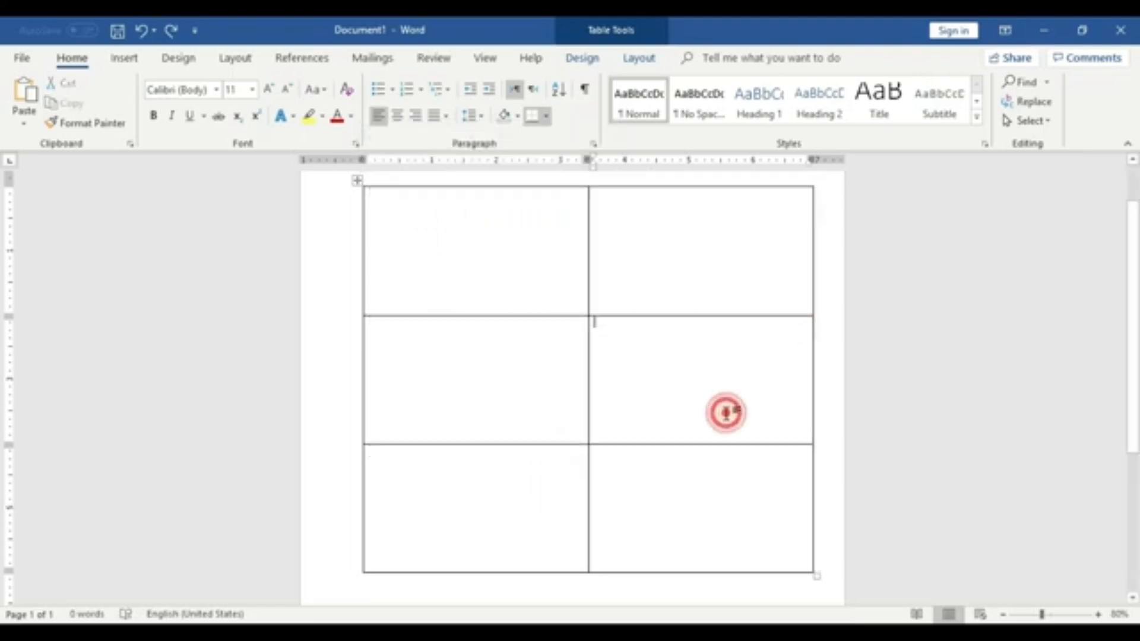
Step: Insert a new row above the table's second row
{"action": "right_click", "coordinate": [639, 339]}
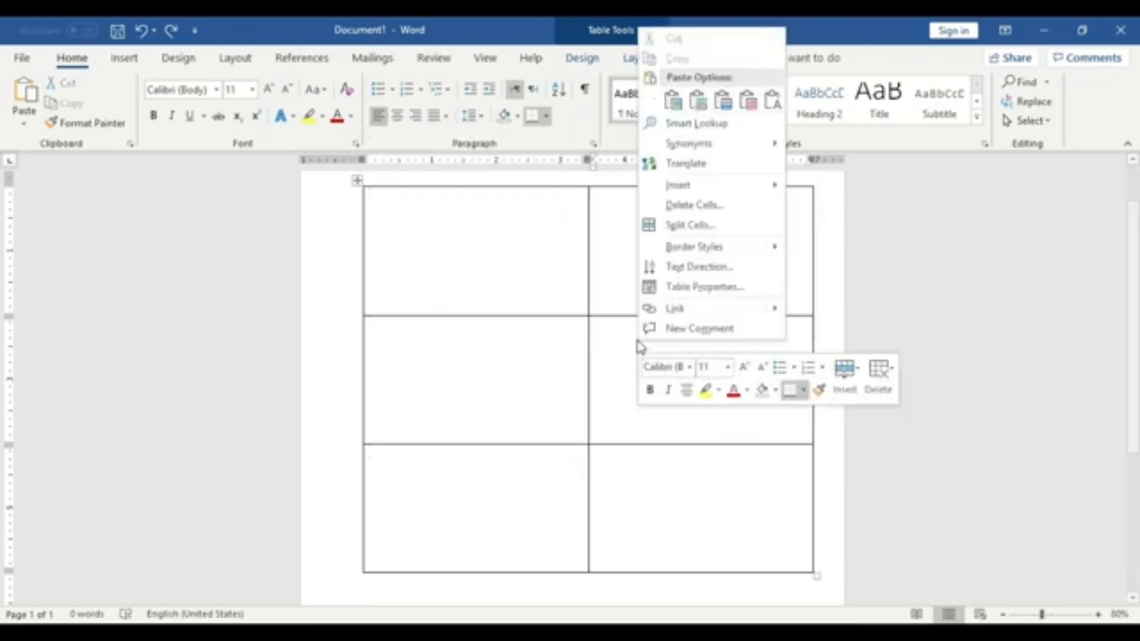
{"action": "mouse_move", "coordinate": [687, 186]}
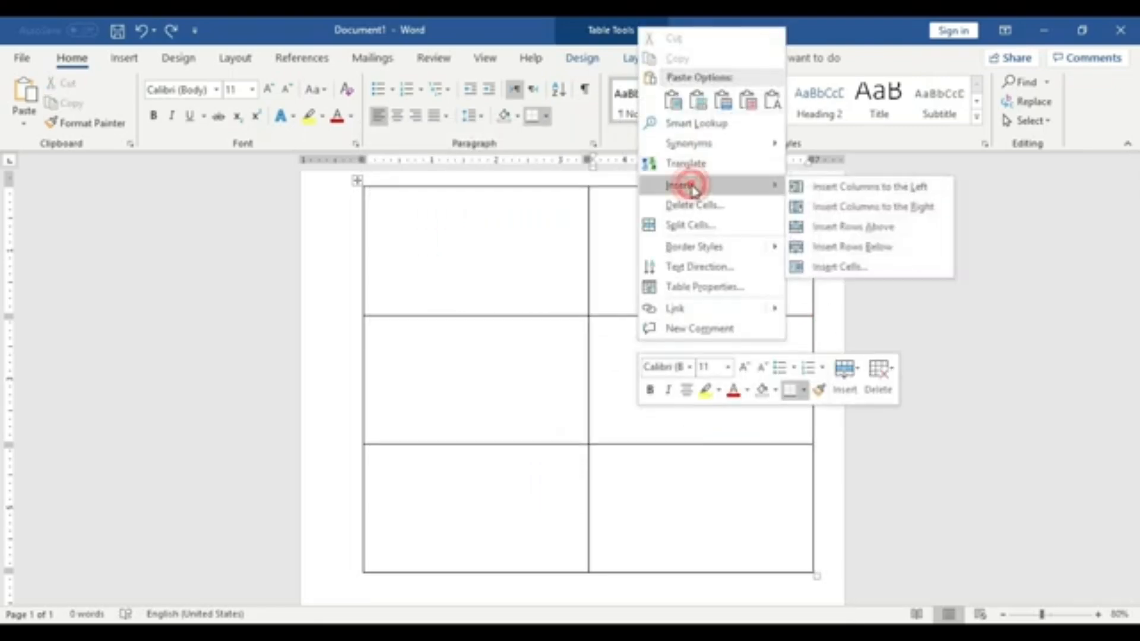
{"action": "left_click", "coordinate": [860, 229]}
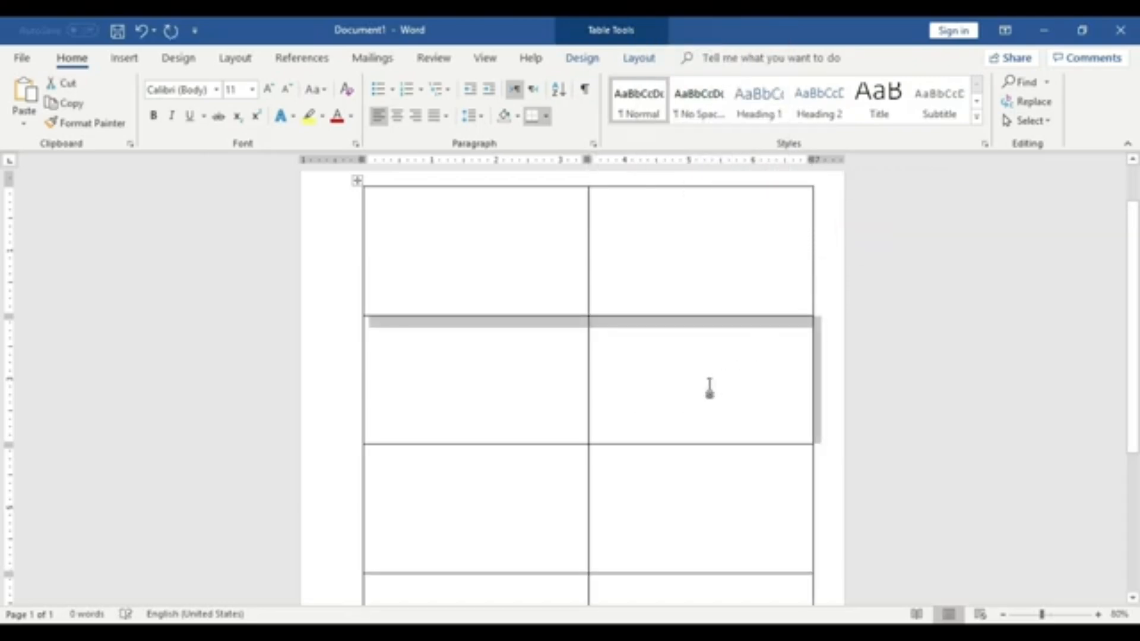
{"action": "left_click", "coordinate": [540, 368]}
{"action": "scroll", "coordinate": [669, 382], "scroll_direction": "down", "scroll_amount": 2}
{"action": "scroll", "coordinate": [669, 382], "scroll_direction": "down", "scroll_amount": 2}
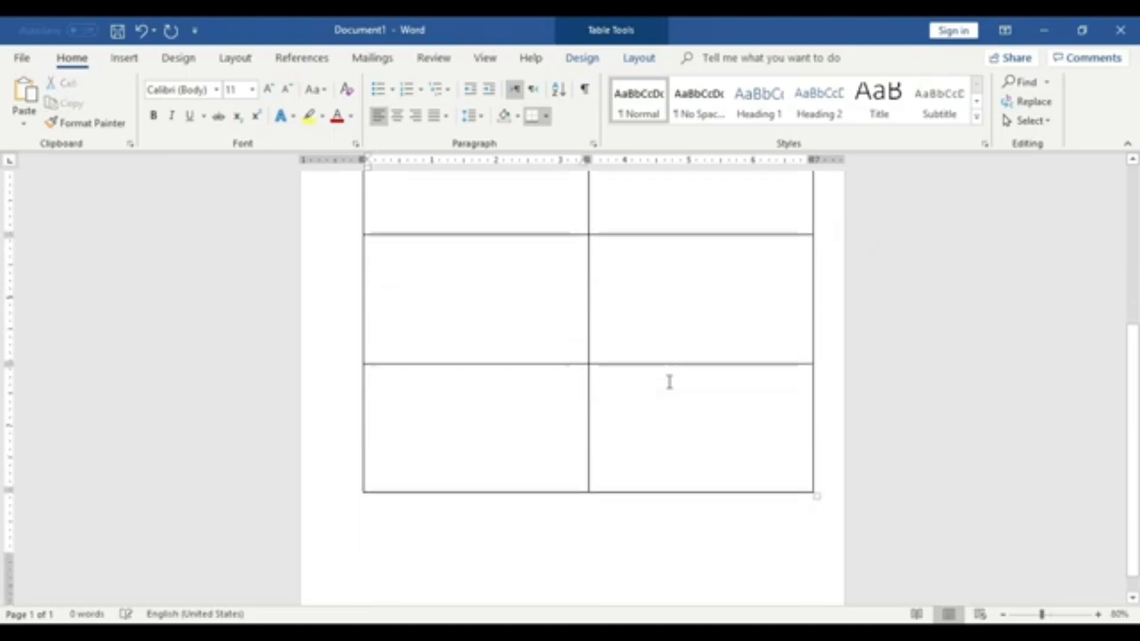
{"action": "scroll", "coordinate": [669, 382], "scroll_direction": "up", "scroll_amount": 5}
{"action": "scroll", "coordinate": [669, 381], "scroll_direction": "up", "scroll_amount": 1}
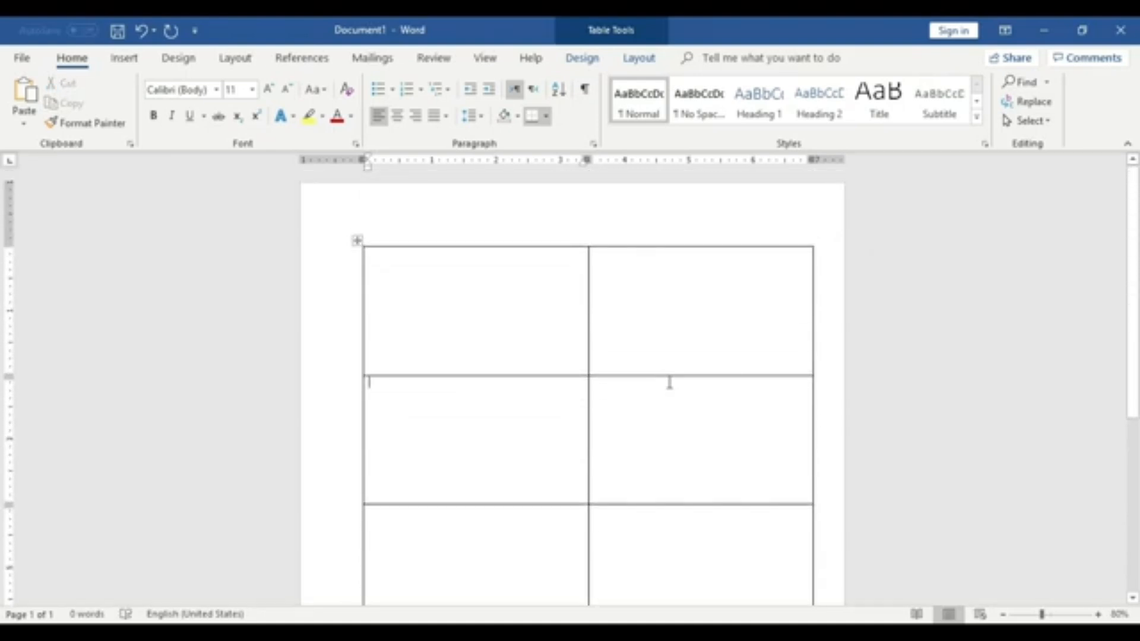
Step: Enter A and B in the first row's cells and C and D in the second row's cells
{"action": "left_click", "coordinate": [471, 300]}
{"action": "type", "text": "A"}
{"action": "left_click", "coordinate": [633, 304]}
{"action": "type", "text": "B"}
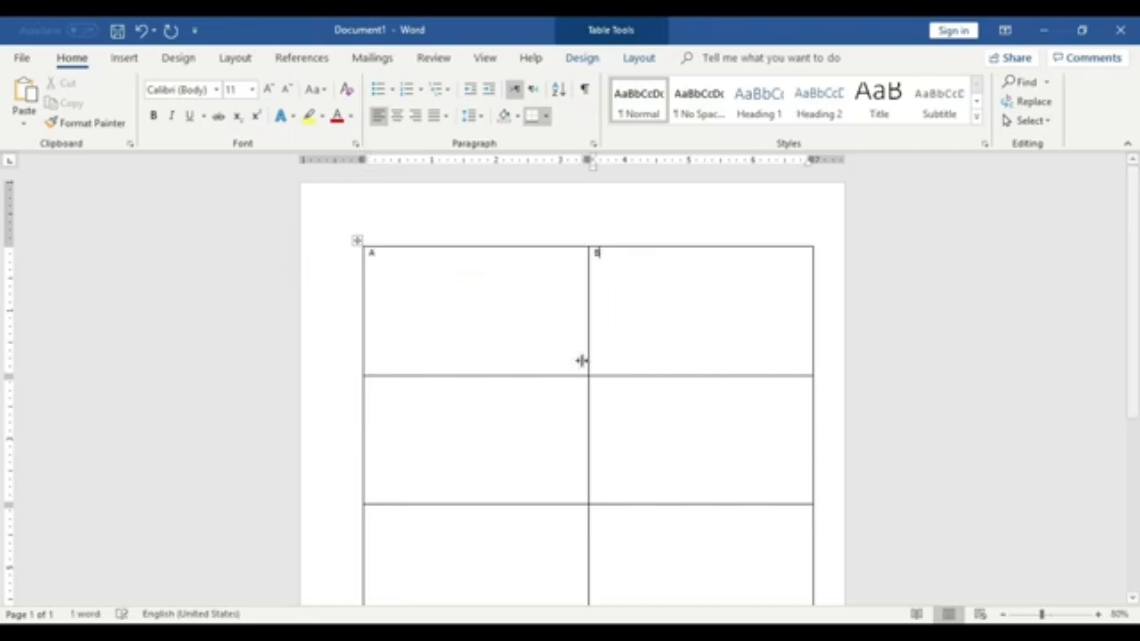
{"action": "left_click", "coordinate": [516, 418]}
{"action": "type", "text": "C"}
{"action": "left_click", "coordinate": [705, 433]}
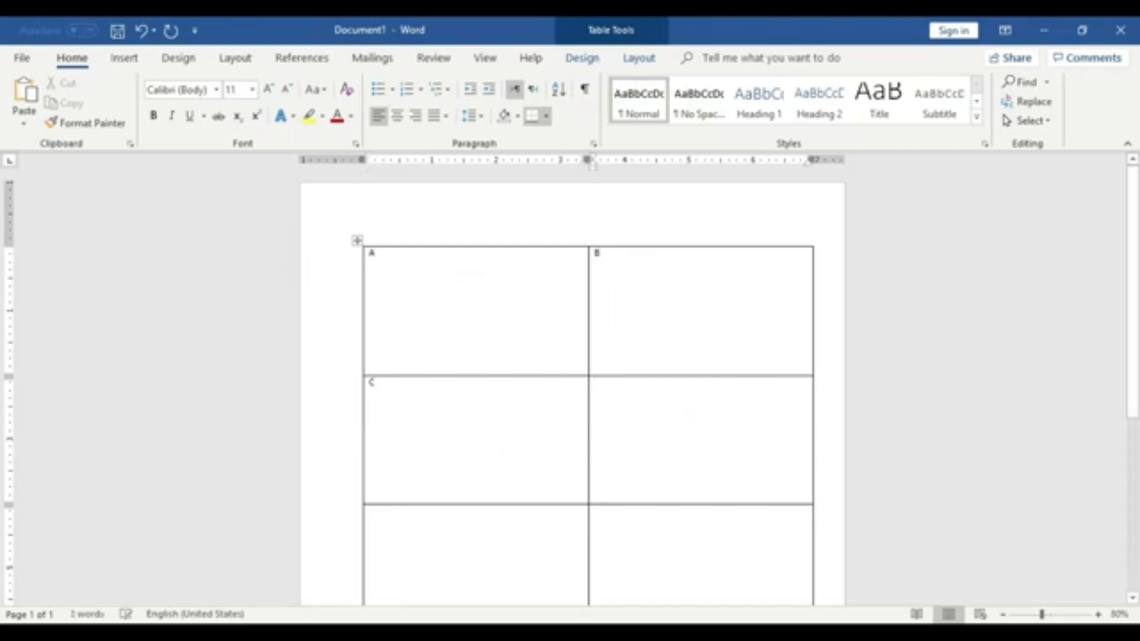
{"action": "type", "text": "D"}
Step: Enter E and F in the third row's cells and G and H in the fourth row's cells
{"action": "scroll", "coordinate": [641, 465], "scroll_direction": "down", "scroll_amount": 2}
{"action": "left_click", "coordinate": [543, 432]}
{"action": "type", "text": "E"}
{"action": "left_click", "coordinate": [686, 458]}
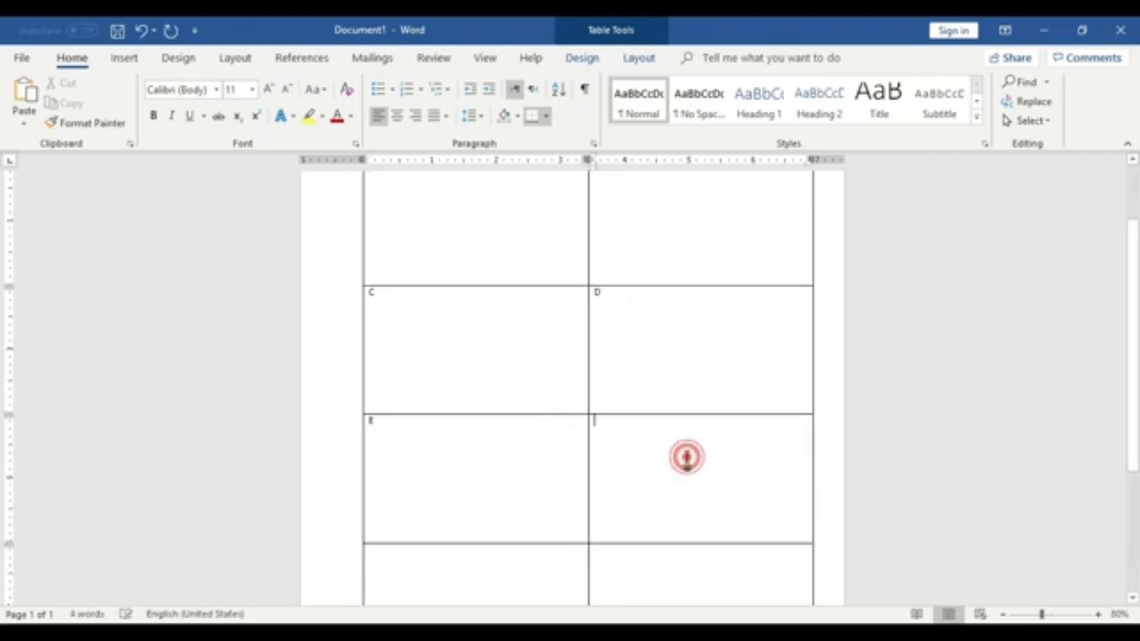
{"action": "type", "text": "F"}
{"action": "scroll", "coordinate": [676, 469], "scroll_direction": "down", "scroll_amount": 2}
{"action": "left_click", "coordinate": [518, 510]}
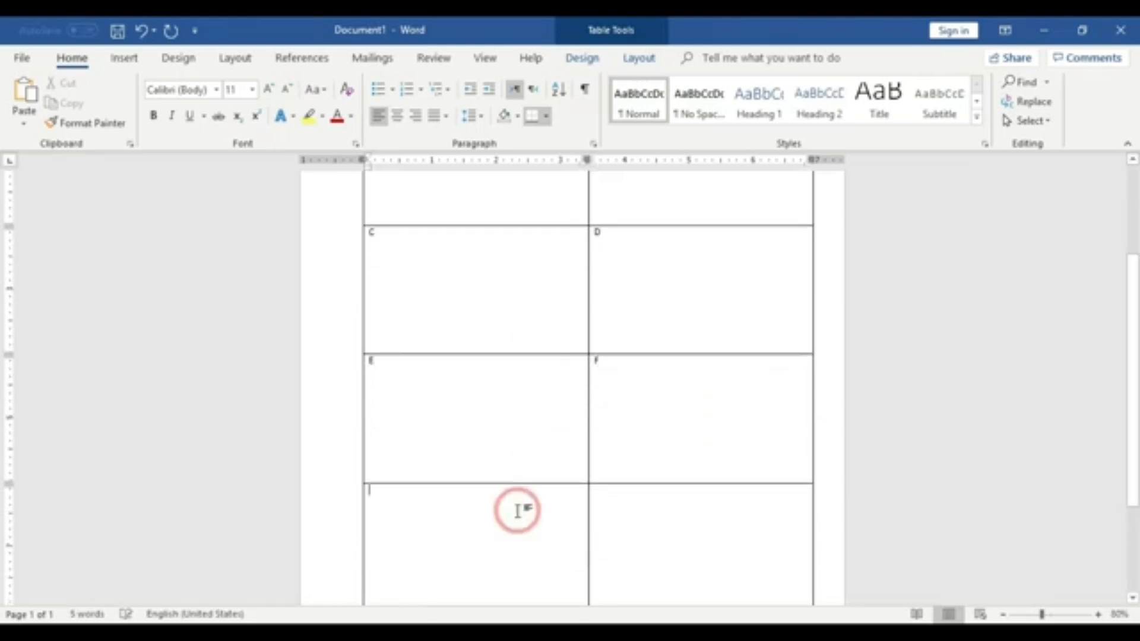
{"action": "type", "text": "G"}
{"action": "left_click", "coordinate": [686, 507]}
{"action": "type", "text": "H"}
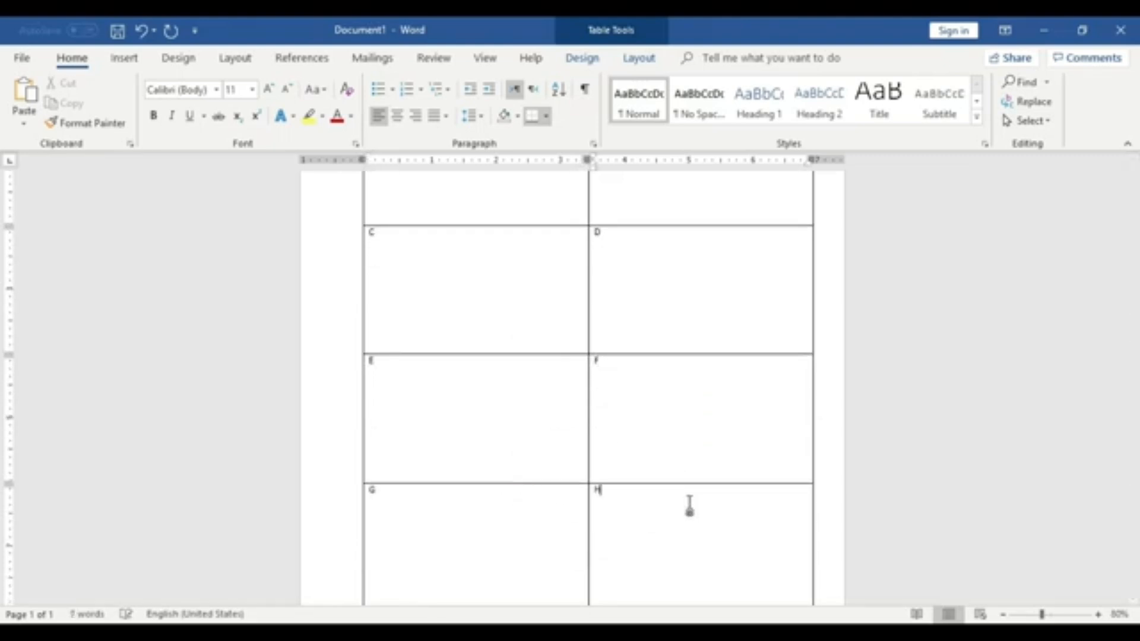
{"action": "scroll", "coordinate": [689, 504], "scroll_direction": "up", "scroll_amount": 1}
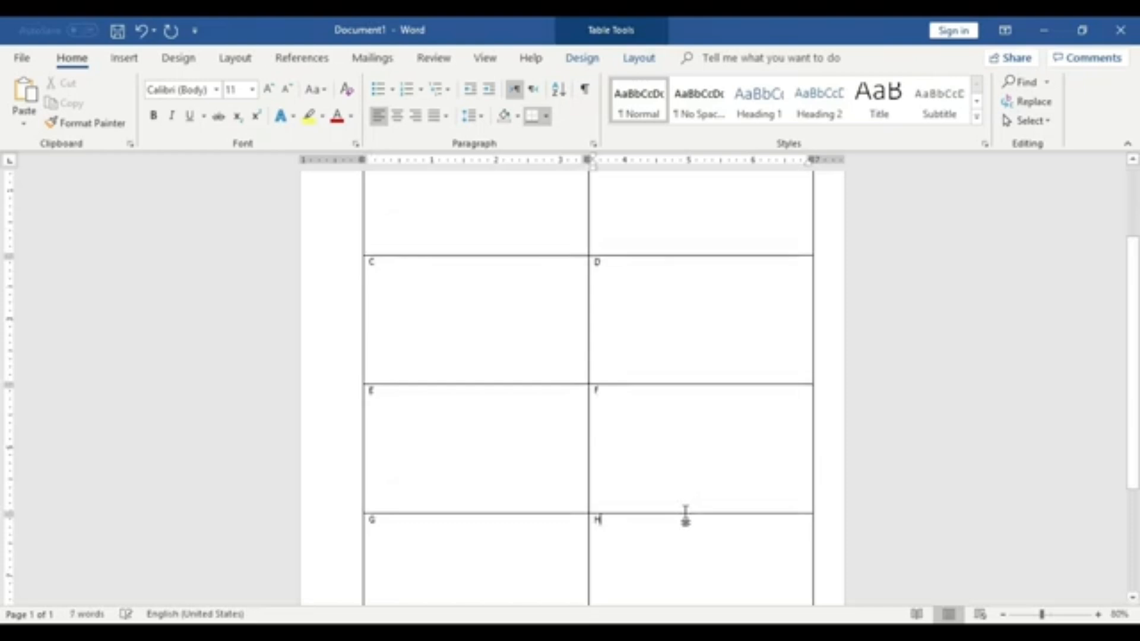
{"action": "left_click_drag", "start_coordinate": [626, 524], "coordinate": [406, 298]}
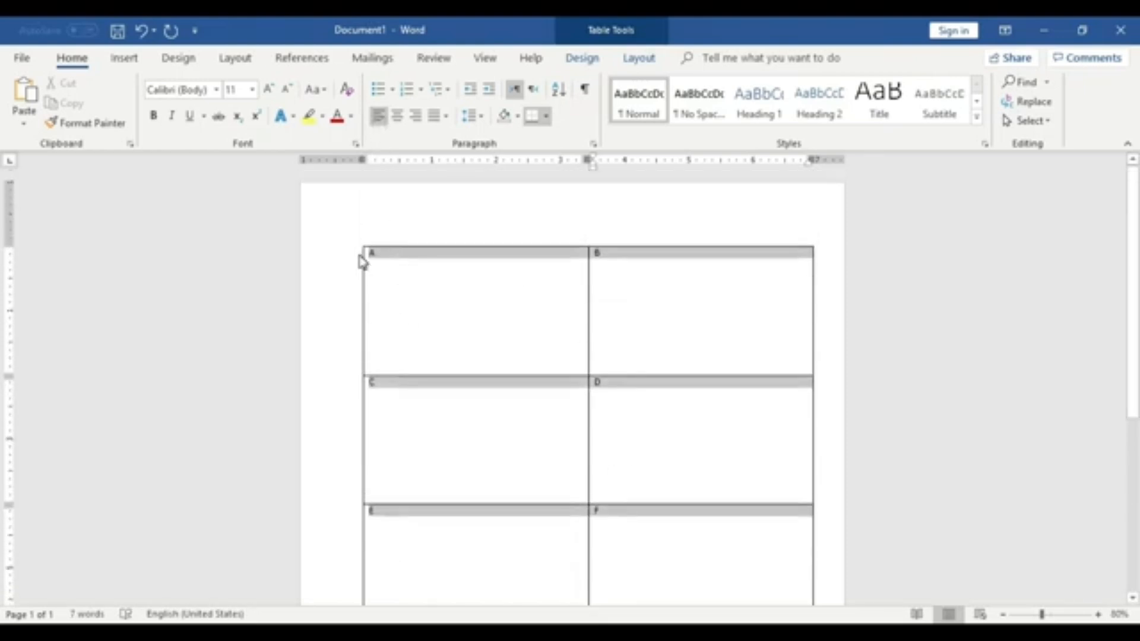
{"action": "left_click", "coordinate": [425, 307]}
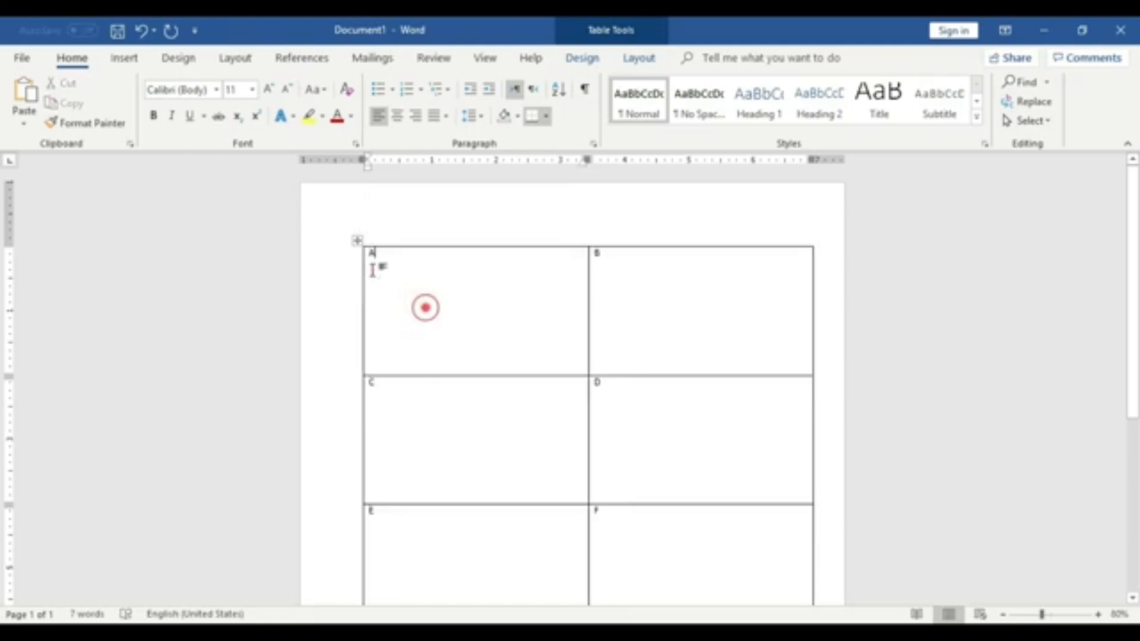
{"action": "left_click", "coordinate": [438, 306]}
Step: Select the whole table and center the text horizontally and vertically in every cell
{"action": "left_click", "coordinate": [354, 239]}
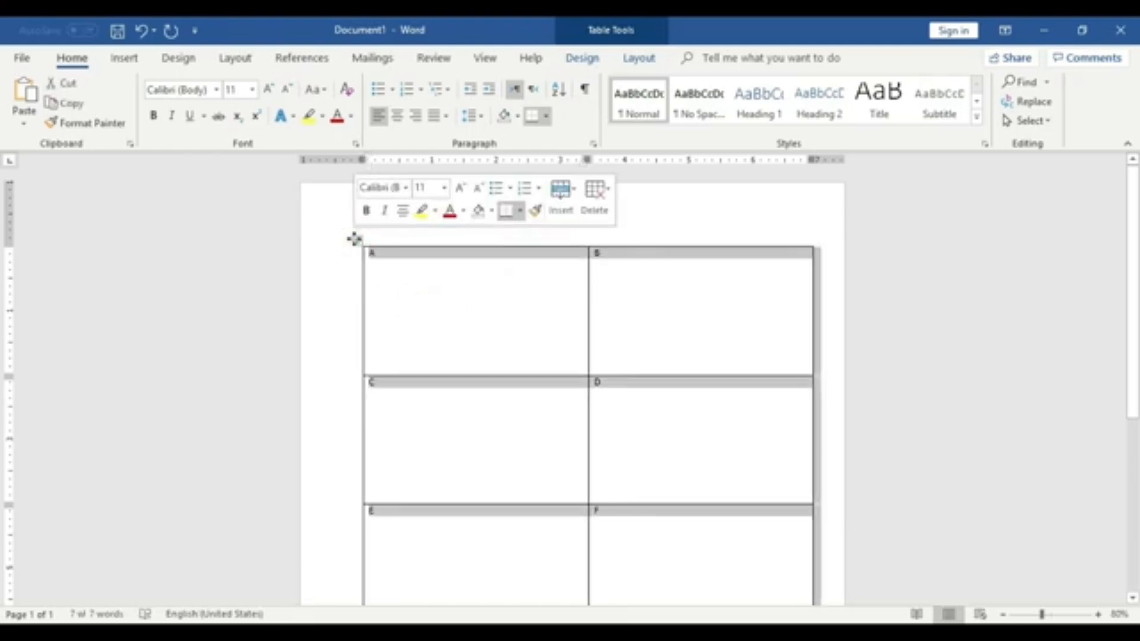
{"action": "double_click", "coordinate": [355, 239]}
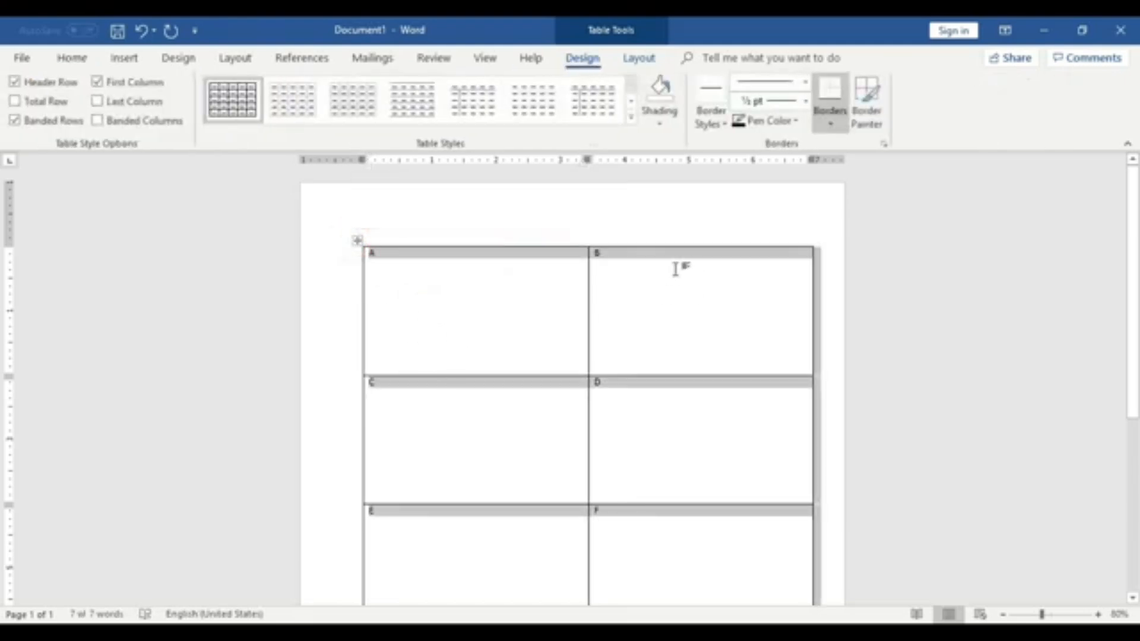
{"action": "left_click", "coordinate": [647, 57]}
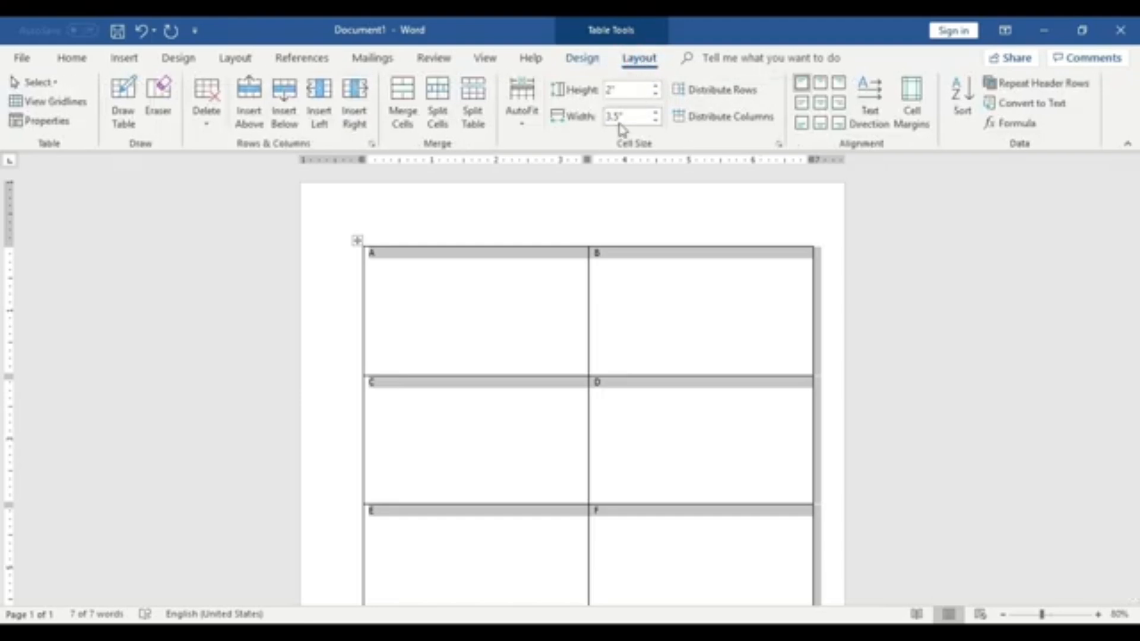
{"action": "left_click", "coordinate": [820, 88]}
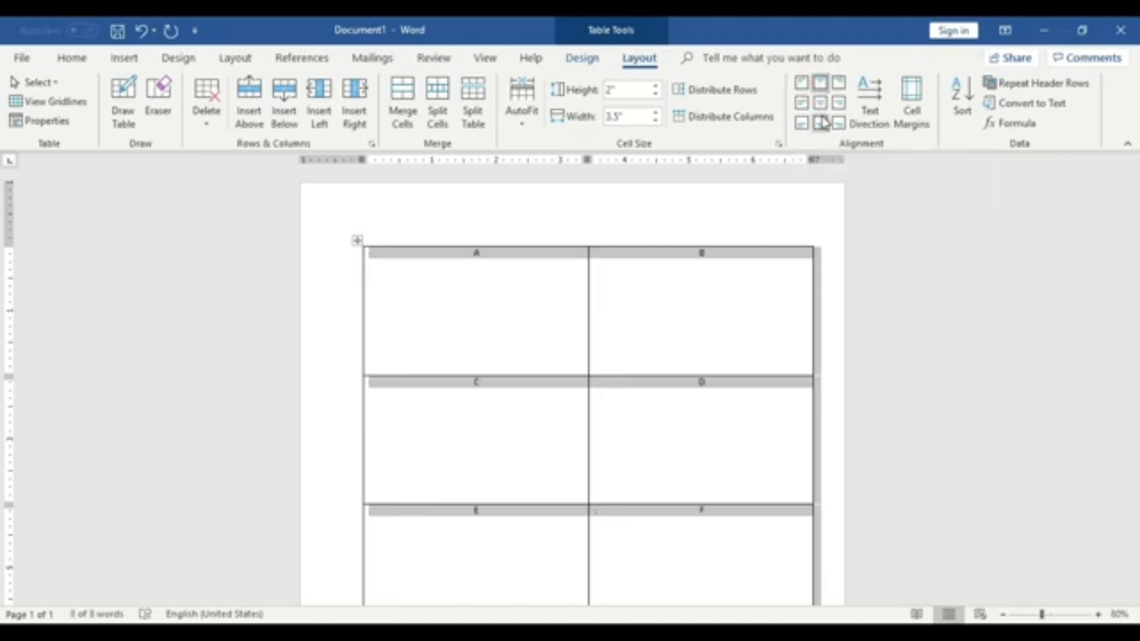
{"action": "left_click", "coordinate": [822, 104]}
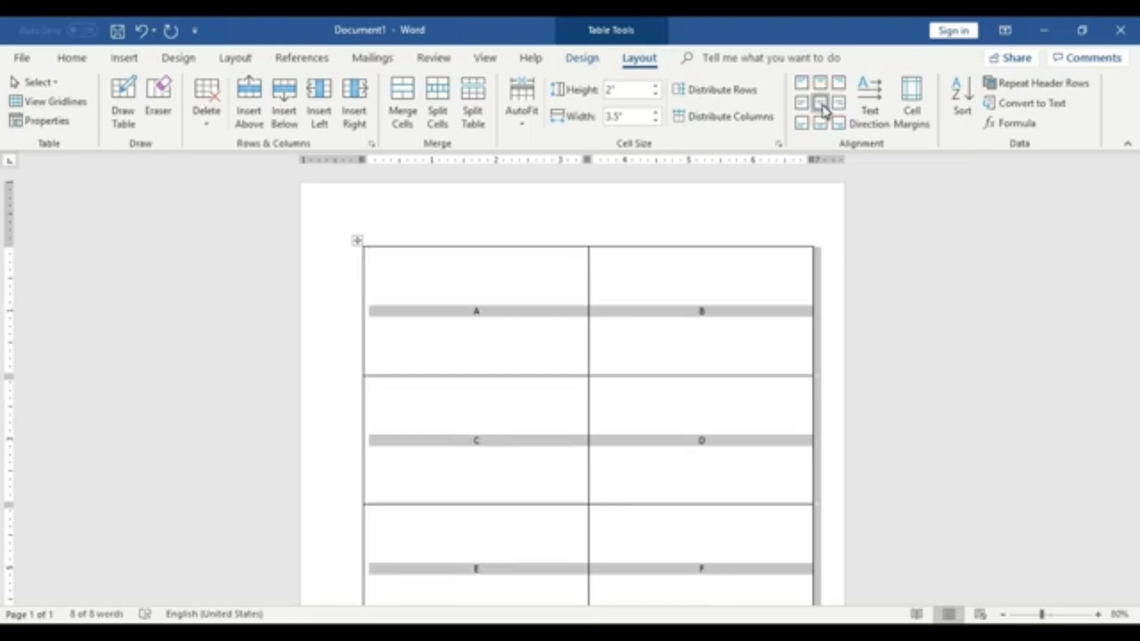
Step: Enlarge the font of all the letters in the table to size 48
{"action": "left_click", "coordinate": [72, 57]}
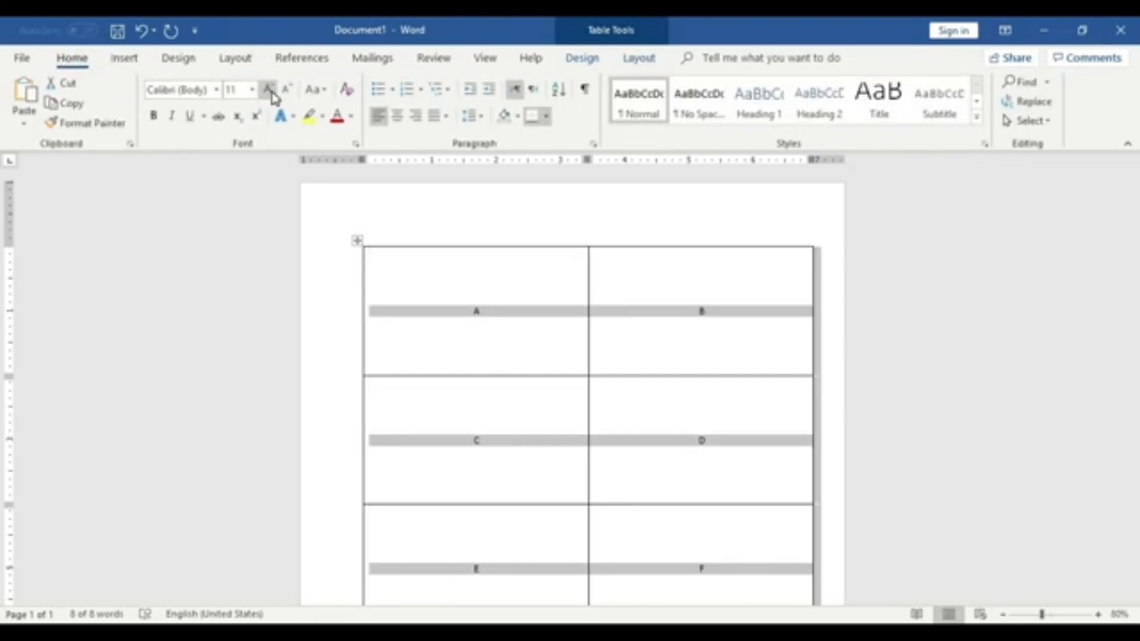
{"action": "left_click", "coordinate": [270, 89]}
{"action": "left_click", "coordinate": [270, 90]}
{"action": "left_click", "coordinate": [270, 89]}
{"action": "left_click", "coordinate": [270, 90]}
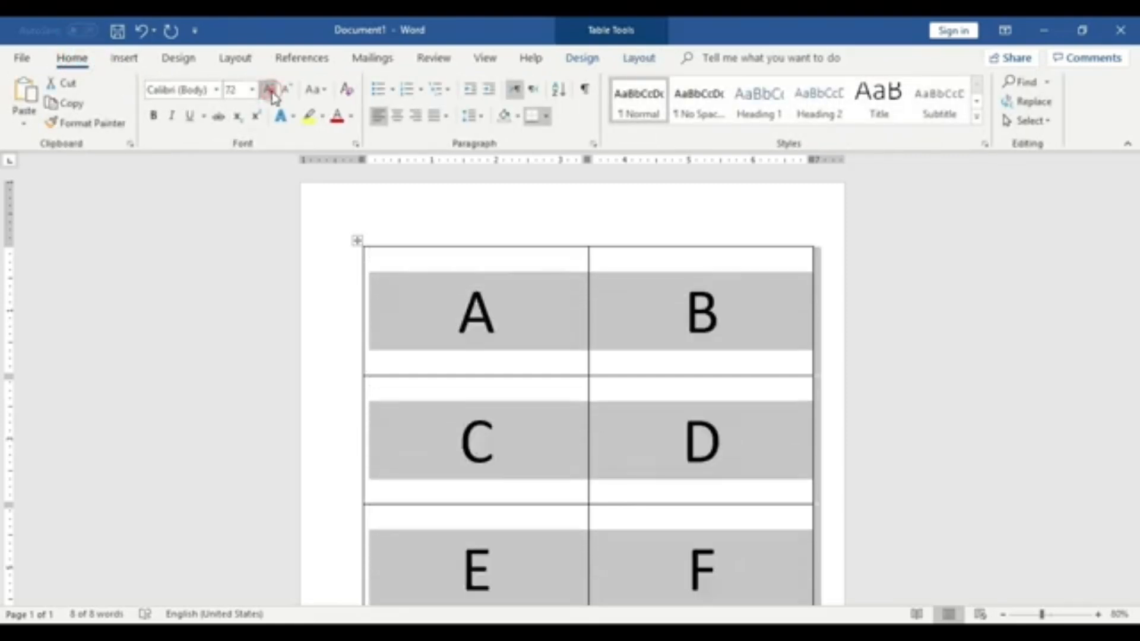
{"action": "left_click", "coordinate": [286, 89]}
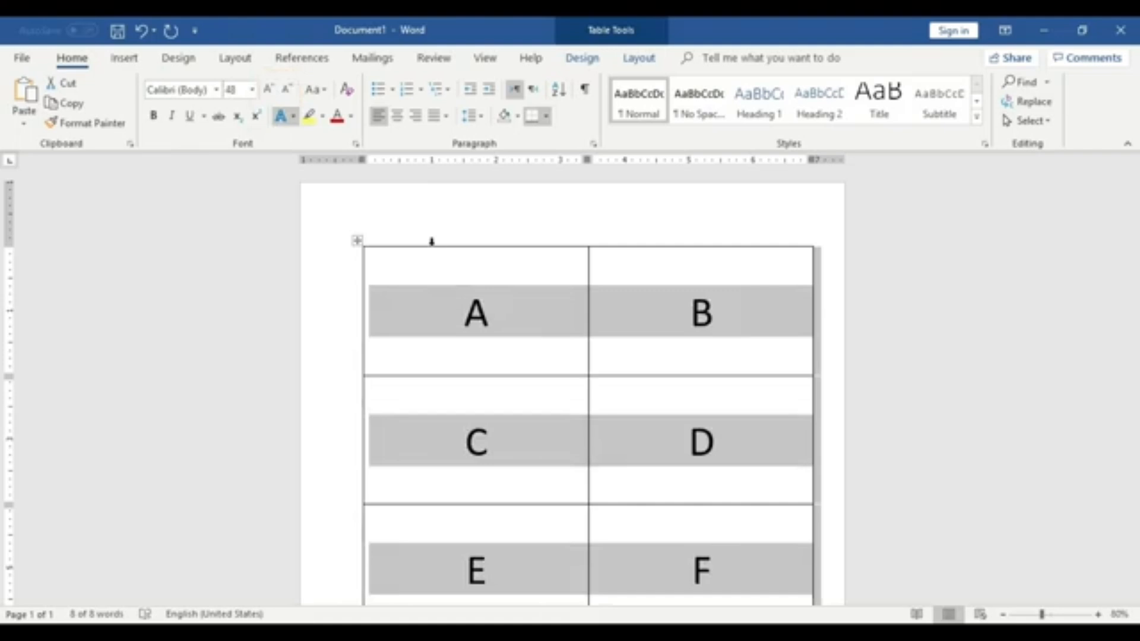
{"action": "left_click", "coordinate": [717, 330]}
Step: Examine the letters A to H and their alignment in all rows of the table
{"action": "scroll", "coordinate": [762, 427], "scroll_direction": "down", "scroll_amount": 4}
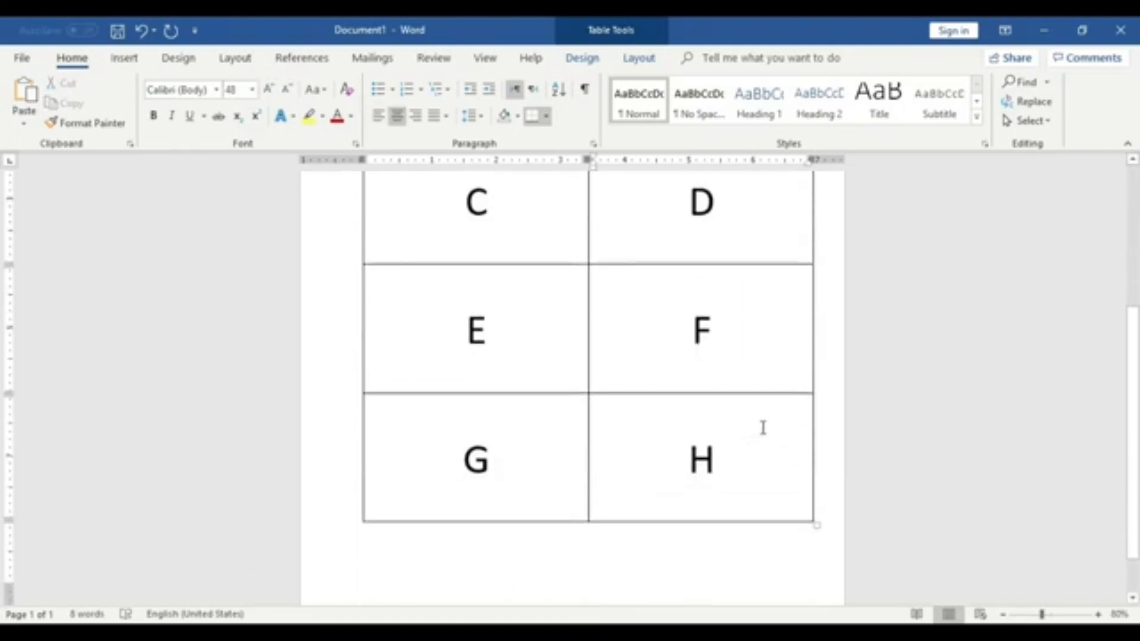
{"action": "scroll", "coordinate": [763, 427], "scroll_direction": "up", "scroll_amount": 2}
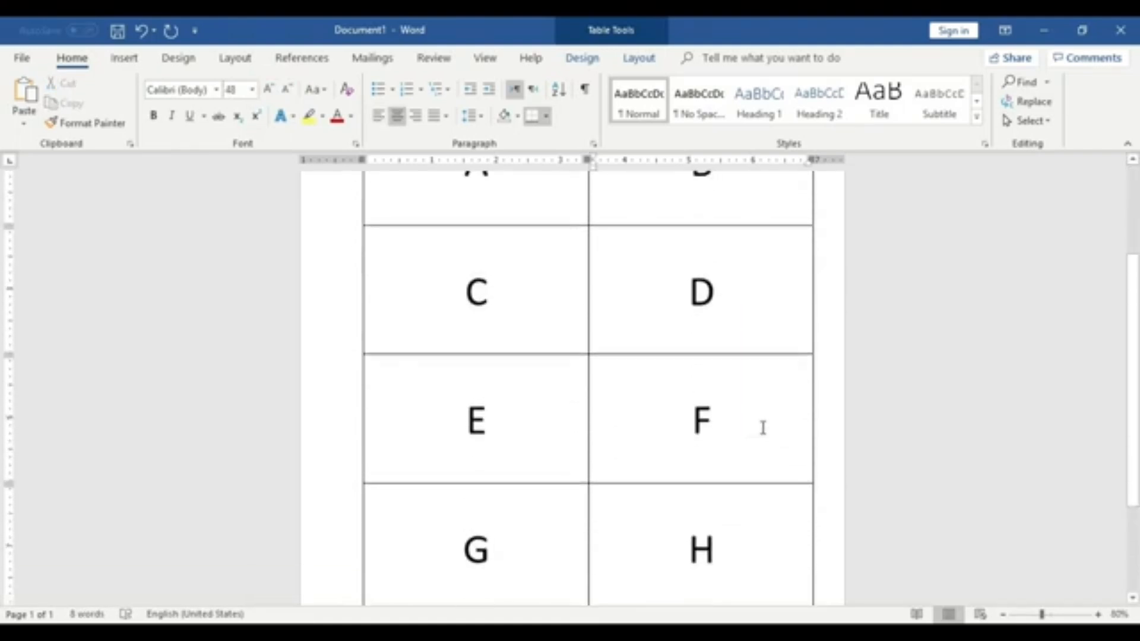
{"action": "scroll", "coordinate": [762, 428], "scroll_direction": "up", "scroll_amount": 1}
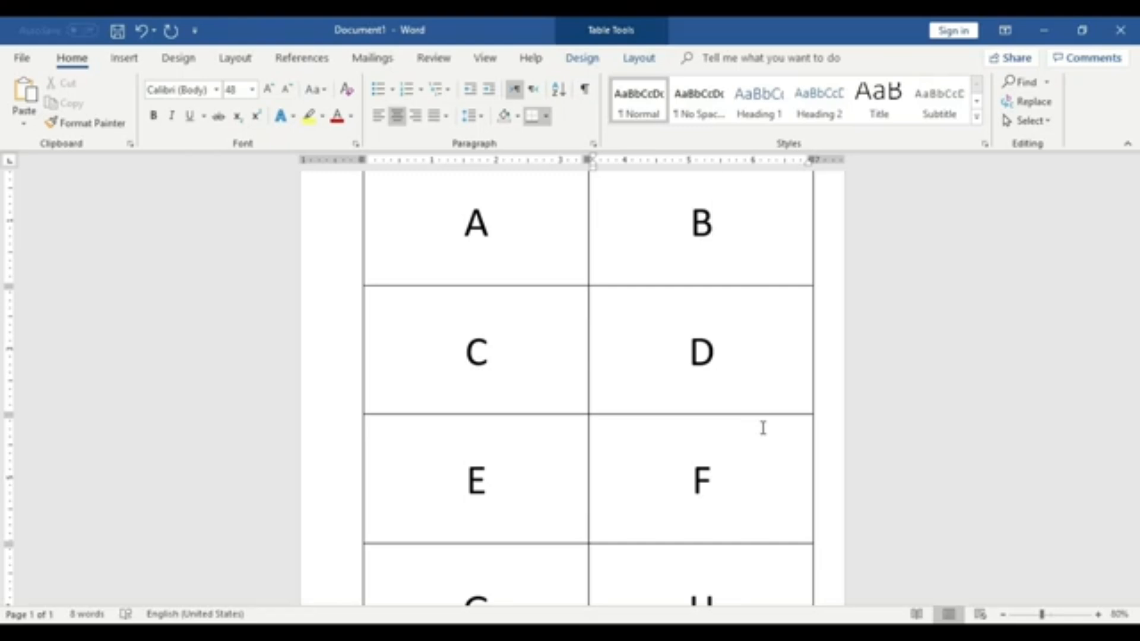
{"action": "scroll", "coordinate": [759, 427], "scroll_direction": "up", "scroll_amount": 2}
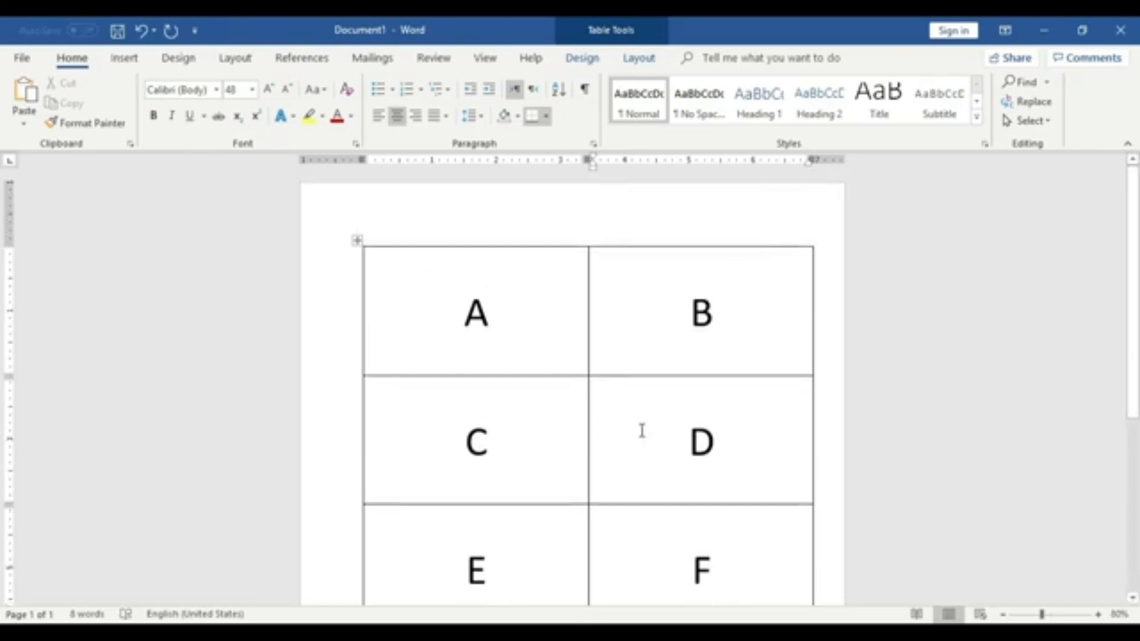
{"action": "scroll", "coordinate": [641, 430], "scroll_direction": "down", "scroll_amount": 4}
{"action": "scroll", "coordinate": [723, 469], "scroll_direction": "down", "scroll_amount": 1}
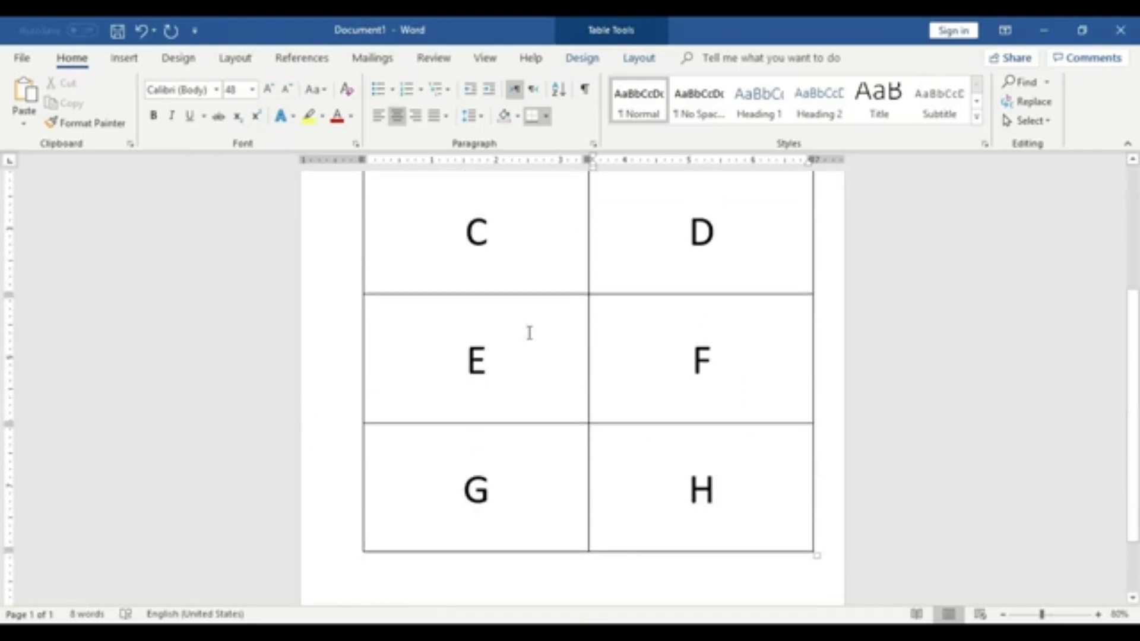
{"action": "scroll", "coordinate": [737, 466], "scroll_direction": "up", "scroll_amount": 4}
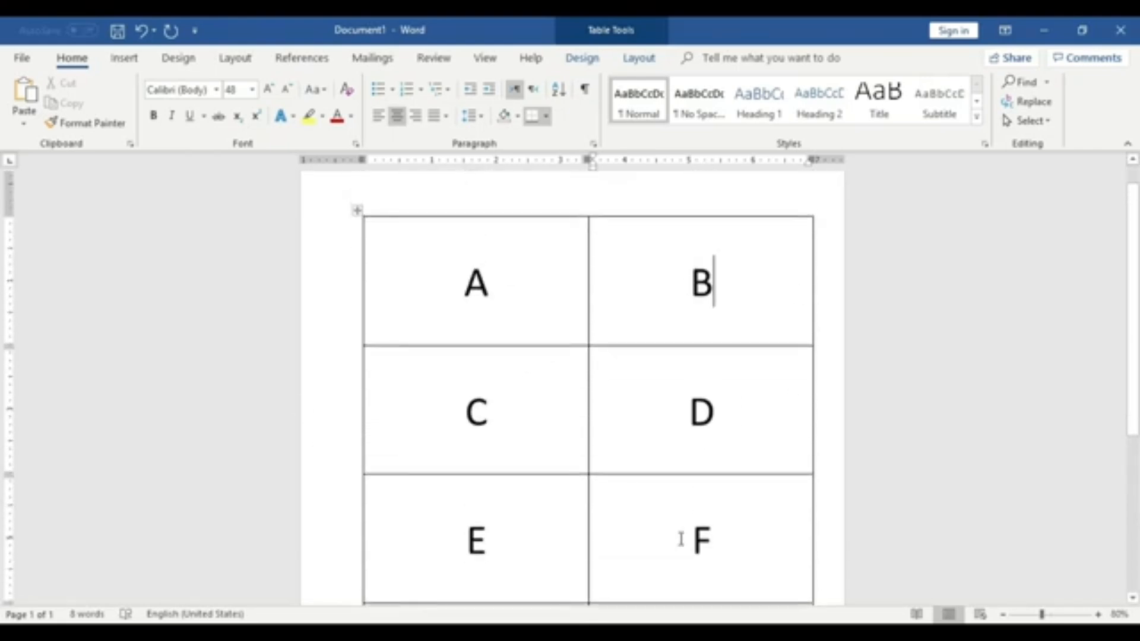
{"action": "scroll", "coordinate": [659, 404], "scroll_direction": "down", "scroll_amount": 5}
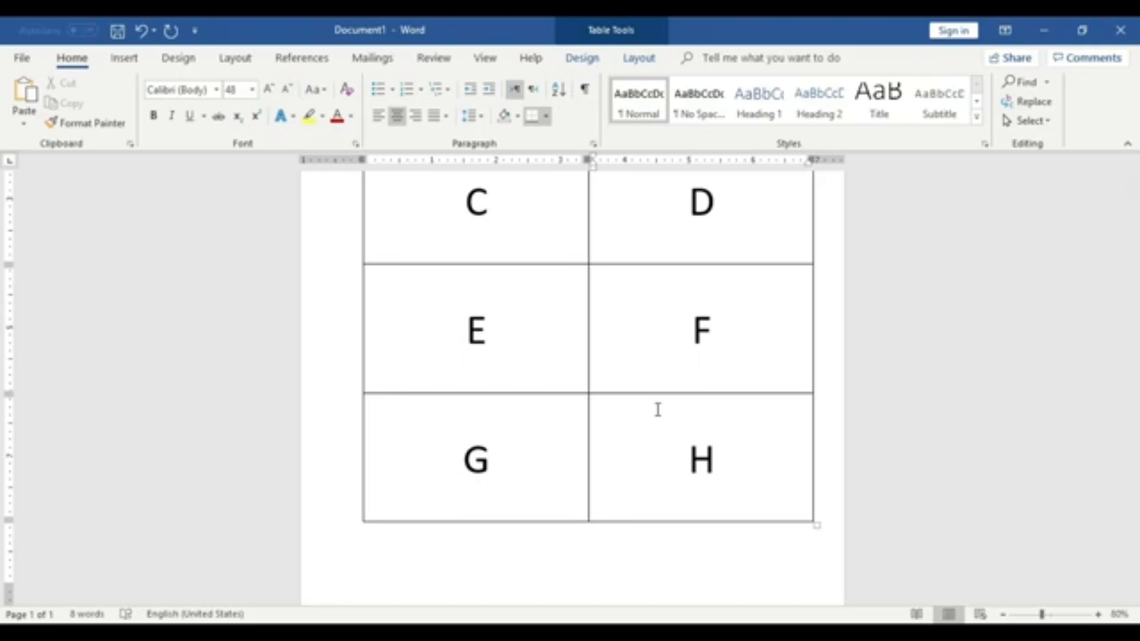
{"action": "scroll", "coordinate": [658, 410], "scroll_direction": "up", "scroll_amount": 5}
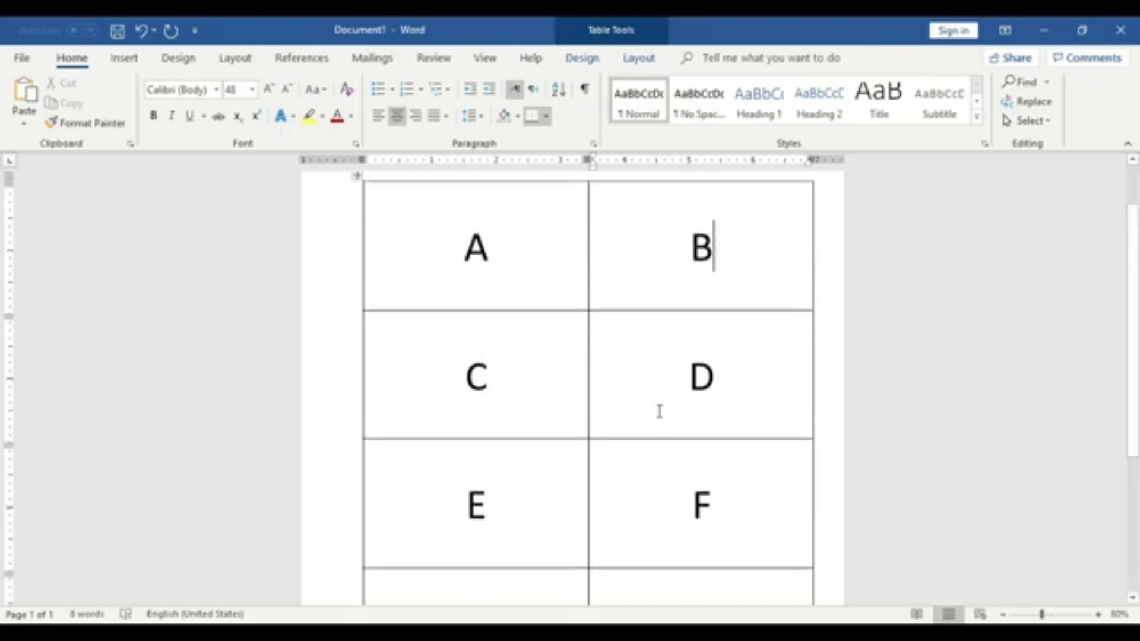